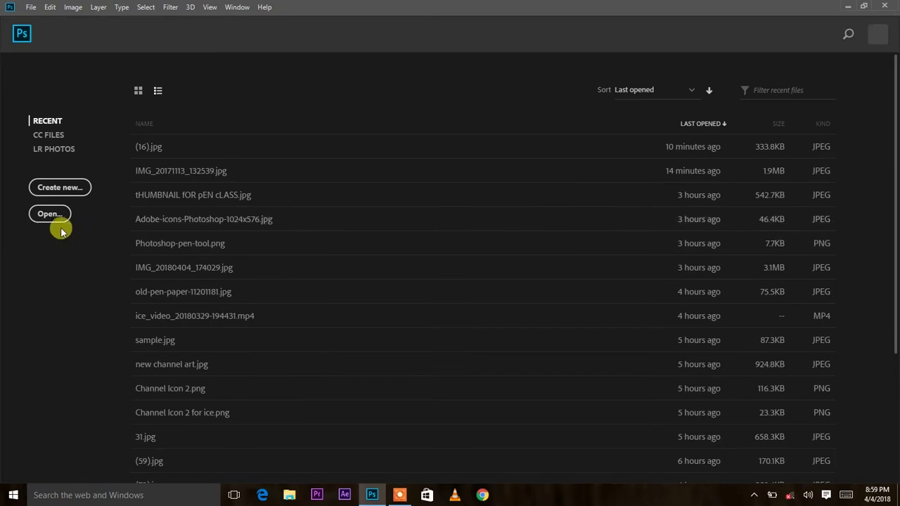
Open IMG_20171113_132539.jpg from the photos folder on Local Disk (E:)
{"action": "left_click", "coordinate": [62, 218]}
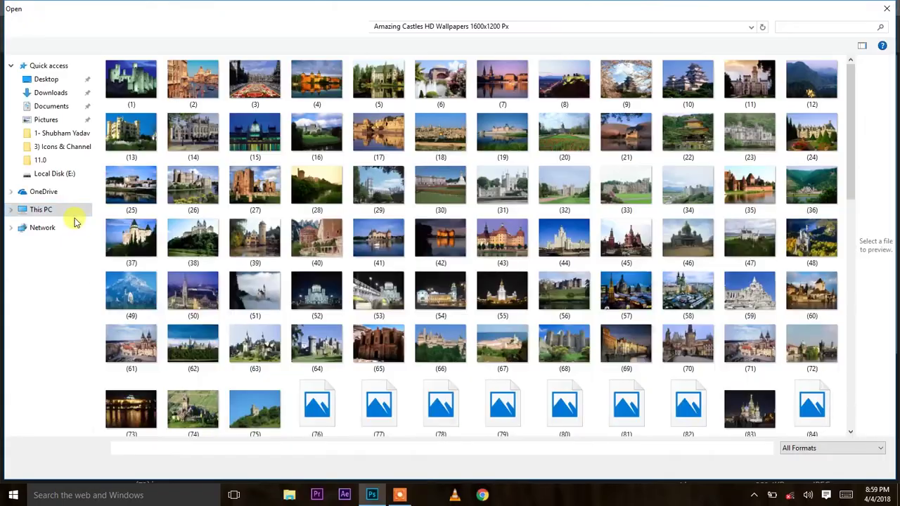
{"action": "left_click", "coordinate": [41, 210]}
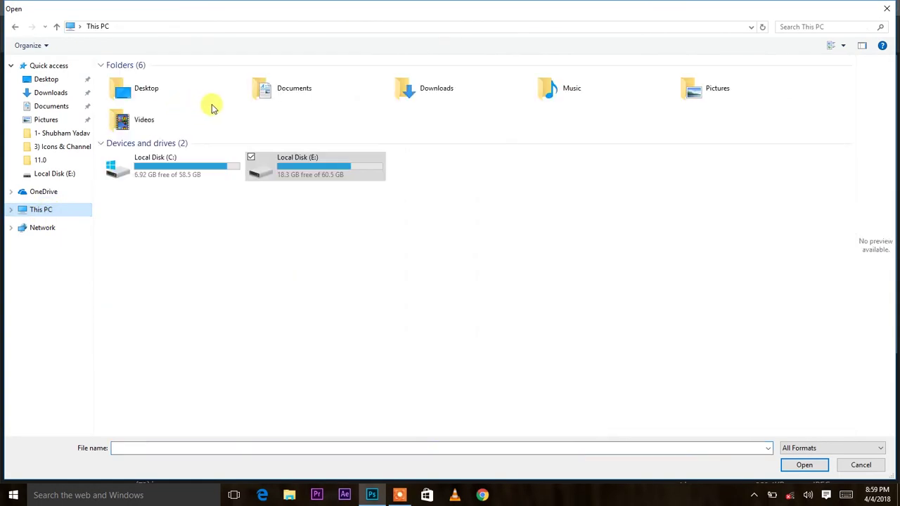
{"action": "double_click", "coordinate": [269, 164]}
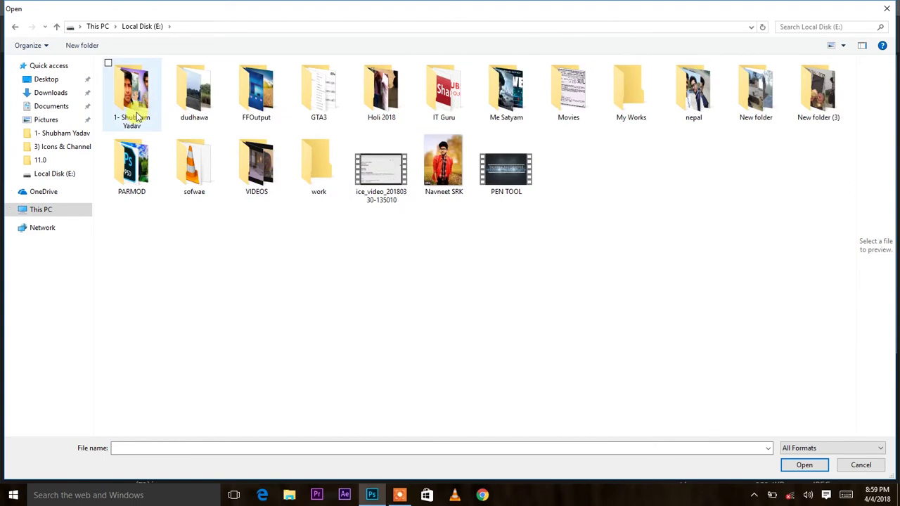
{"action": "double_click", "coordinate": [138, 116]}
{"action": "left_click", "coordinate": [318, 99]}
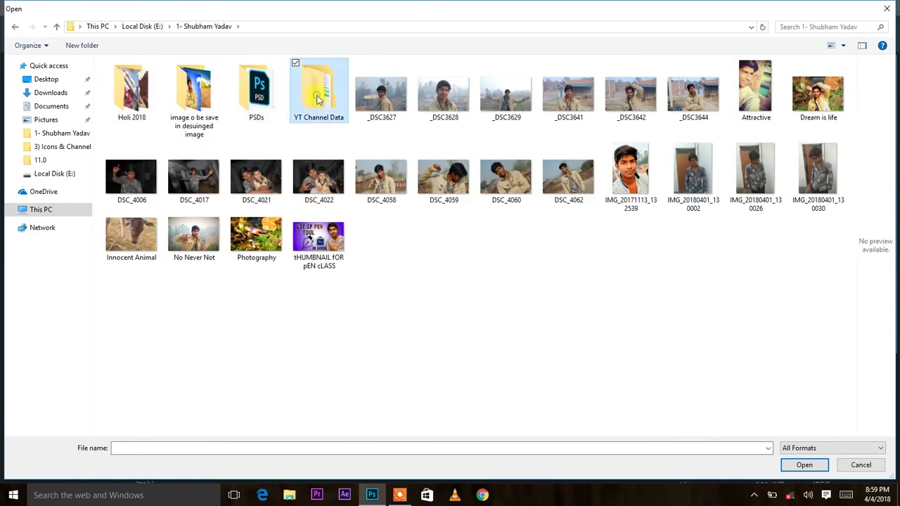
{"action": "left_click", "coordinate": [631, 172]}
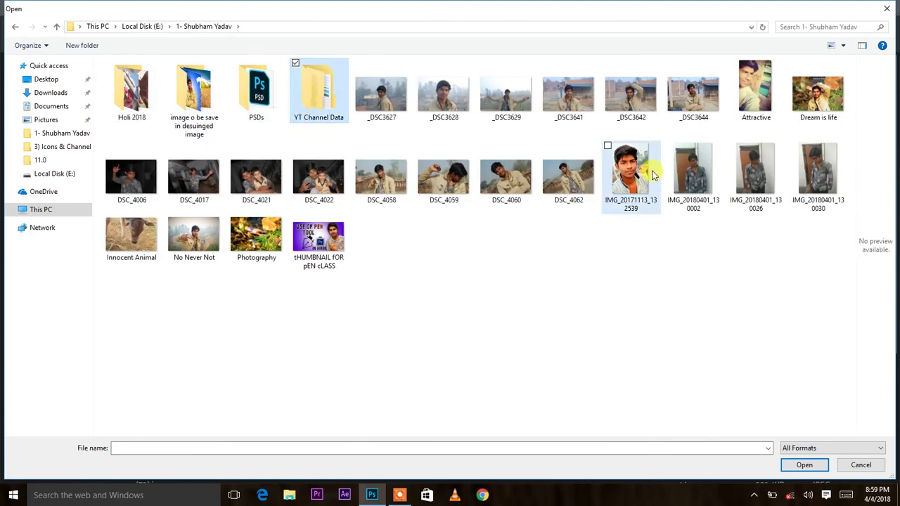
{"action": "left_click", "coordinate": [809, 470]}
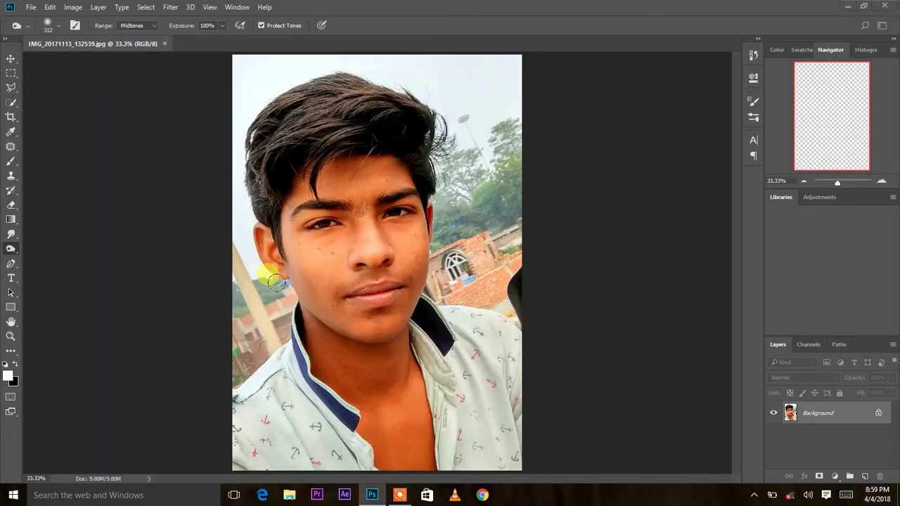
Brush the Quick Selection tool over the young man's hair, lower shirt and face
{"action": "left_click", "coordinate": [11, 104]}
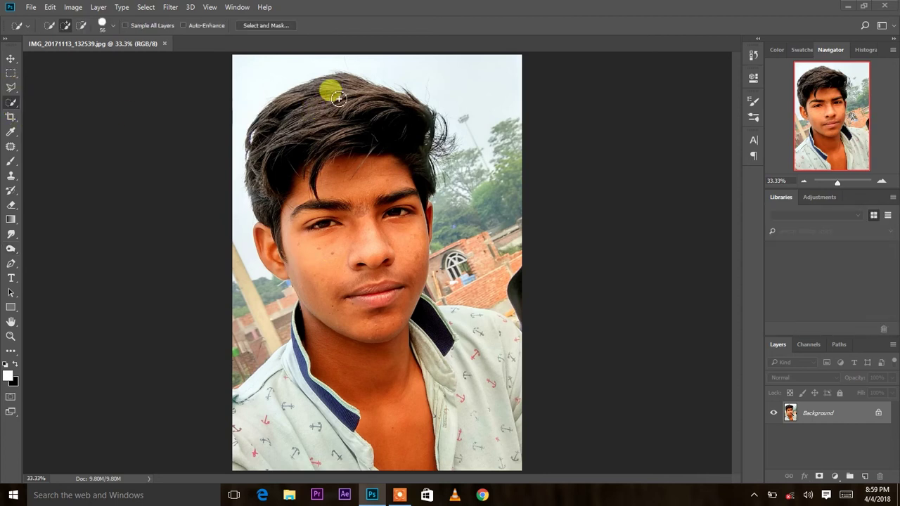
{"action": "mouse_move", "coordinate": [314, 92]}
{"action": "left_mouse_down"}
{"action": "mouse_move", "coordinate": [266, 214]}
{"action": "mouse_move", "coordinate": [271, 242]}
{"action": "mouse_move", "coordinate": [297, 268]}
{"action": "mouse_move", "coordinate": [312, 302]}
{"action": "mouse_move", "coordinate": [300, 381]}
{"action": "mouse_move", "coordinate": [301, 318]}
{"action": "left_mouse_up"}
{"action": "mouse_move", "coordinate": [300, 356]}
{"action": "left_mouse_down"}
{"action": "mouse_move", "coordinate": [225, 392]}
{"action": "mouse_move", "coordinate": [233, 410]}
{"action": "mouse_move", "coordinate": [298, 387]}
{"action": "mouse_move", "coordinate": [392, 396]}
{"action": "mouse_move", "coordinate": [510, 382]}
{"action": "mouse_move", "coordinate": [498, 341]}
{"action": "mouse_move", "coordinate": [408, 298]}
{"action": "mouse_move", "coordinate": [426, 310]}
{"action": "left_mouse_up"}
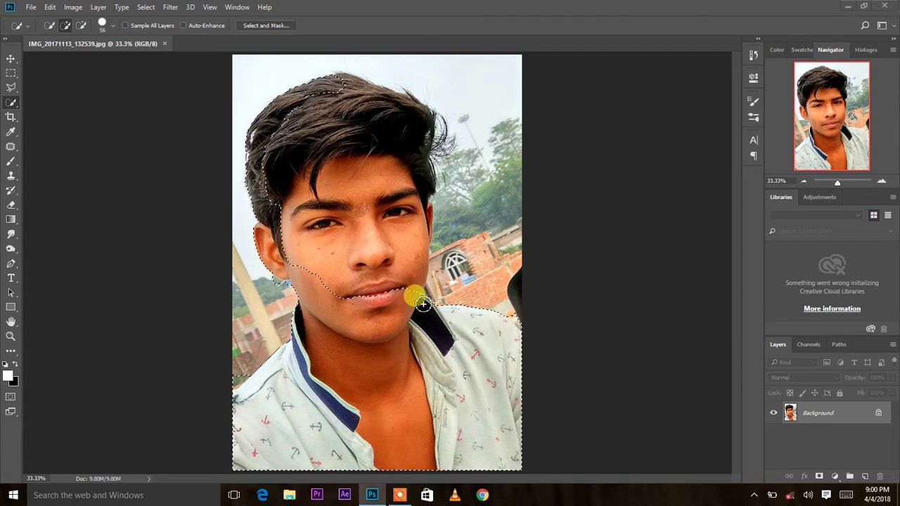
{"action": "mouse_move", "coordinate": [417, 265]}
{"action": "left_mouse_down"}
{"action": "mouse_move", "coordinate": [412, 203]}
{"action": "mouse_move", "coordinate": [427, 219]}
{"action": "mouse_move", "coordinate": [413, 185]}
{"action": "mouse_move", "coordinate": [410, 126]}
{"action": "mouse_move", "coordinate": [373, 105]}
{"action": "mouse_move", "coordinate": [386, 131]}
{"action": "mouse_move", "coordinate": [343, 123]}
{"action": "mouse_move", "coordinate": [374, 179]}
{"action": "mouse_move", "coordinate": [243, 396]}
{"action": "mouse_move", "coordinate": [258, 373]}
{"action": "mouse_move", "coordinate": [211, 373]}
{"action": "left_mouse_up"}
Zoom in and subtract the background near the left shoulder from the selection
{"action": "scroll", "coordinate": [268, 341], "scroll_direction": "up", "scroll_amount": 4}
{"action": "scroll", "coordinate": [267, 338], "scroll_direction": "up", "scroll_amount": 3}
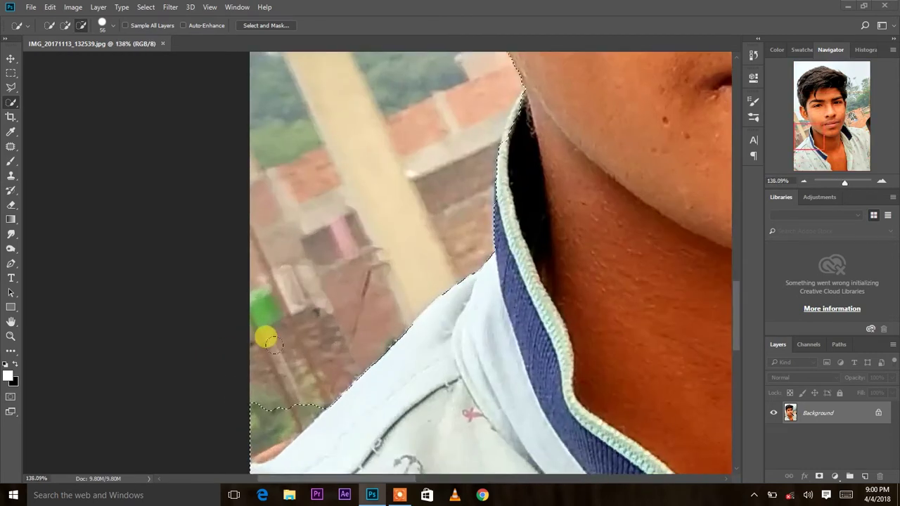
{"action": "scroll", "coordinate": [257, 334], "scroll_direction": "down", "scroll_amount": 1}
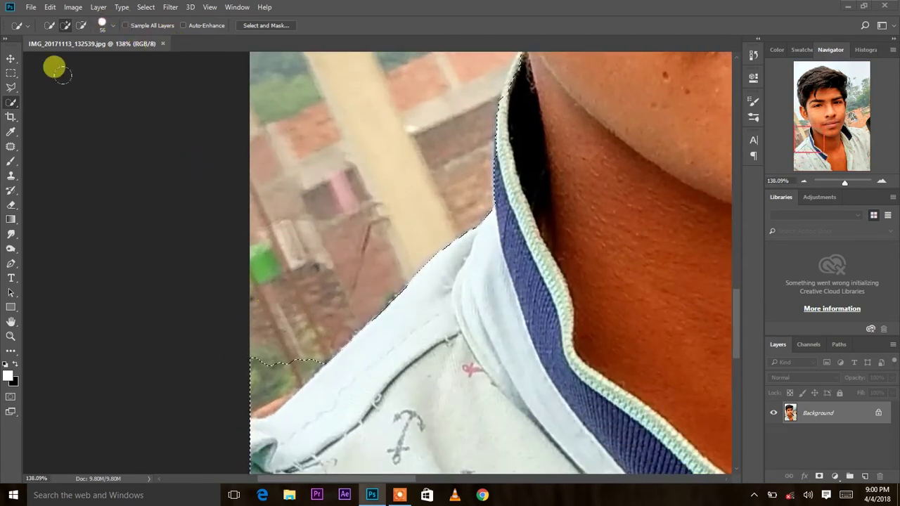
{"action": "left_click", "coordinate": [79, 25]}
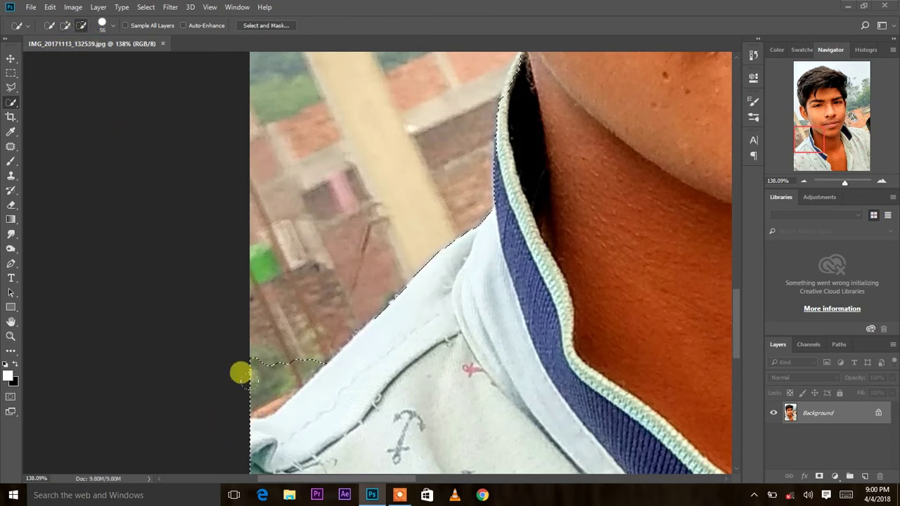
{"action": "mouse_move", "coordinate": [258, 393]}
{"action": "left_mouse_down"}
{"action": "mouse_move", "coordinate": [257, 374]}
{"action": "mouse_move", "coordinate": [287, 330]}
{"action": "mouse_move", "coordinate": [246, 376]}
{"action": "mouse_move", "coordinate": [245, 369]}
{"action": "mouse_move", "coordinate": [402, 320]}
{"action": "left_mouse_up"}
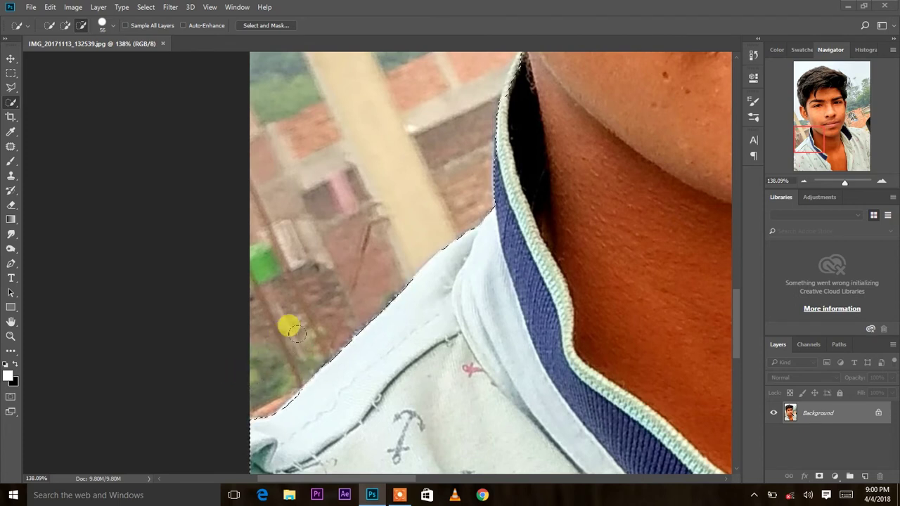
Add the neck edge back, then refine the ear lobe with a 26 px brush
{"action": "scroll", "coordinate": [403, 320], "scroll_direction": "up", "scroll_amount": 3}
{"action": "scroll", "coordinate": [382, 302], "scroll_direction": "up", "scroll_amount": 3}
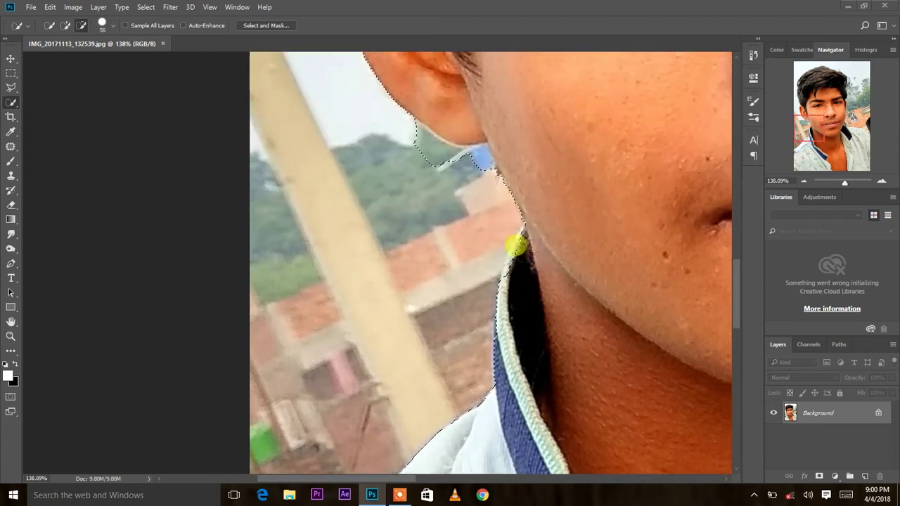
{"action": "left_click", "coordinate": [66, 26]}
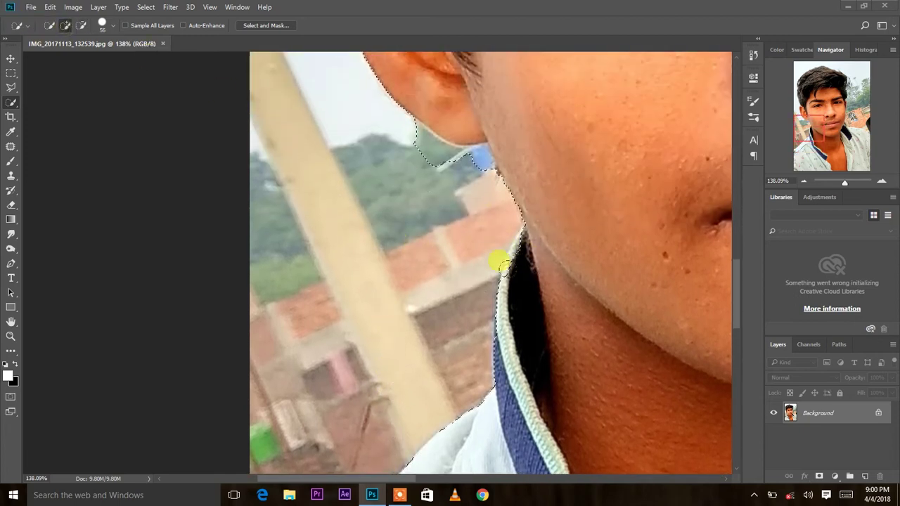
{"action": "mouse_move", "coordinate": [511, 228]}
{"action": "left_mouse_down"}
{"action": "mouse_move", "coordinate": [535, 233]}
{"action": "mouse_move", "coordinate": [504, 251]}
{"action": "left_mouse_up"}
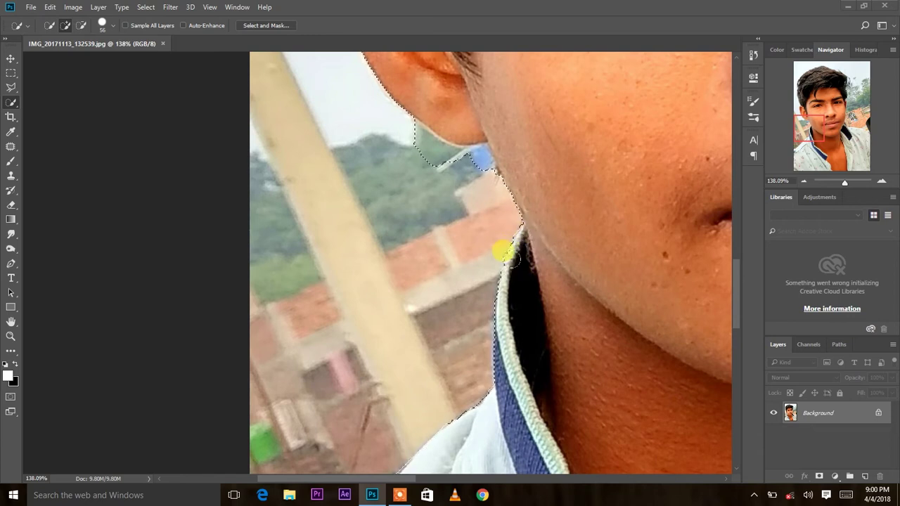
{"action": "scroll", "coordinate": [500, 250], "scroll_direction": "up", "scroll_amount": 3}
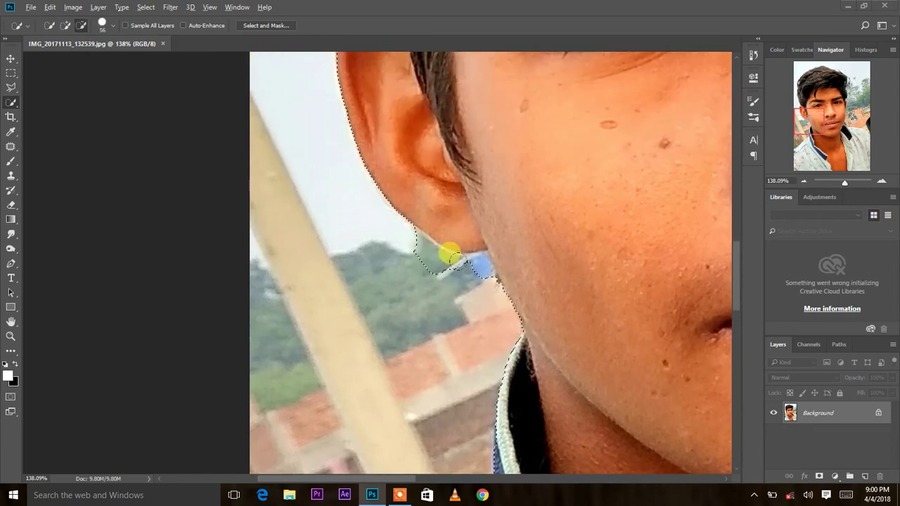
{"action": "left_click", "coordinate": [473, 283]}
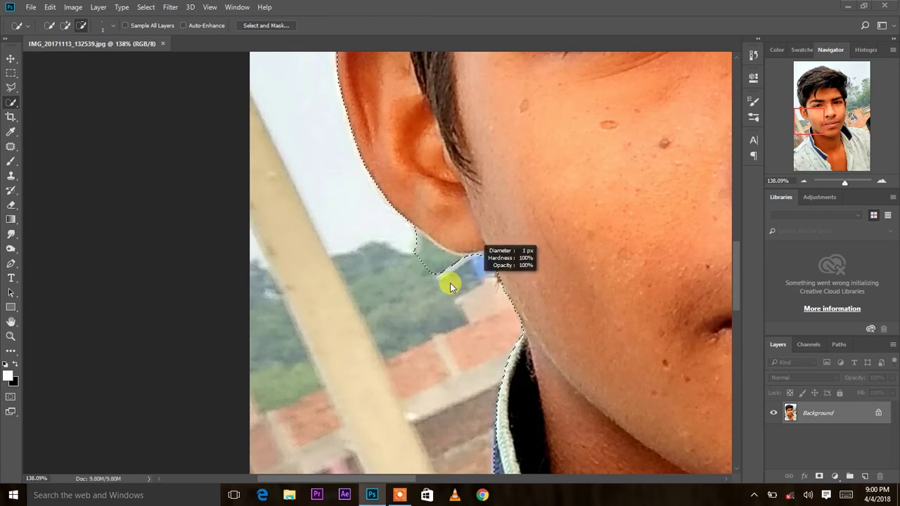
{"action": "left_click", "coordinate": [471, 255]}
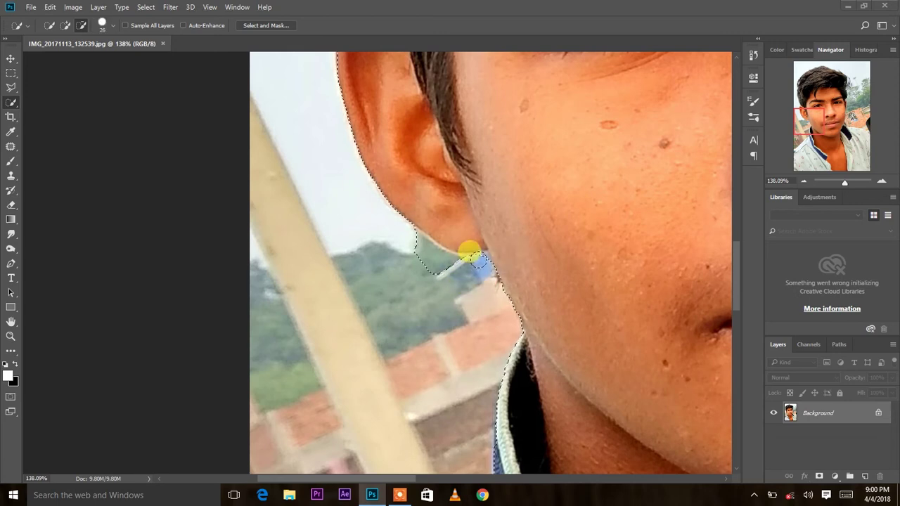
{"action": "mouse_move", "coordinate": [476, 253]}
{"action": "left_mouse_down"}
{"action": "mouse_move", "coordinate": [419, 257]}
{"action": "mouse_move", "coordinate": [460, 263]}
{"action": "mouse_move", "coordinate": [422, 253]}
{"action": "left_mouse_up"}
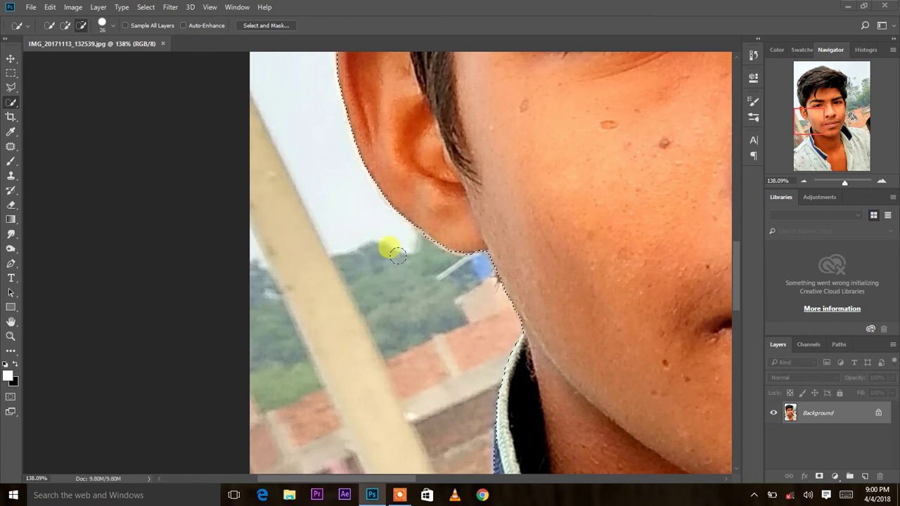
Zoom into the hair edge and adjust the selection, using Alt to subtract and add areas
{"action": "scroll", "coordinate": [391, 246], "scroll_direction": "up", "scroll_amount": 5}
{"action": "scroll", "coordinate": [384, 246], "scroll_direction": "up", "scroll_amount": 5}
{"action": "scroll", "coordinate": [353, 280], "scroll_direction": "up", "scroll_amount": 5}
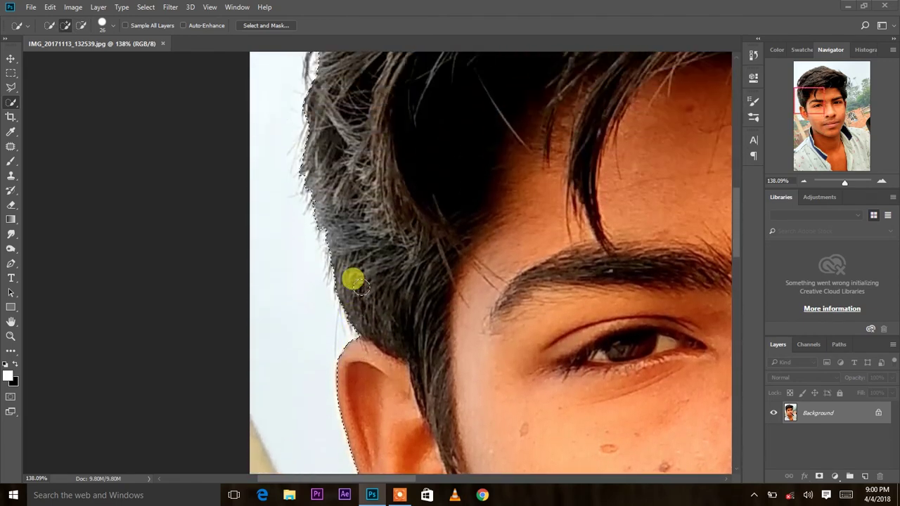
{"action": "scroll", "coordinate": [478, 262], "scroll_direction": "down", "scroll_amount": 5}
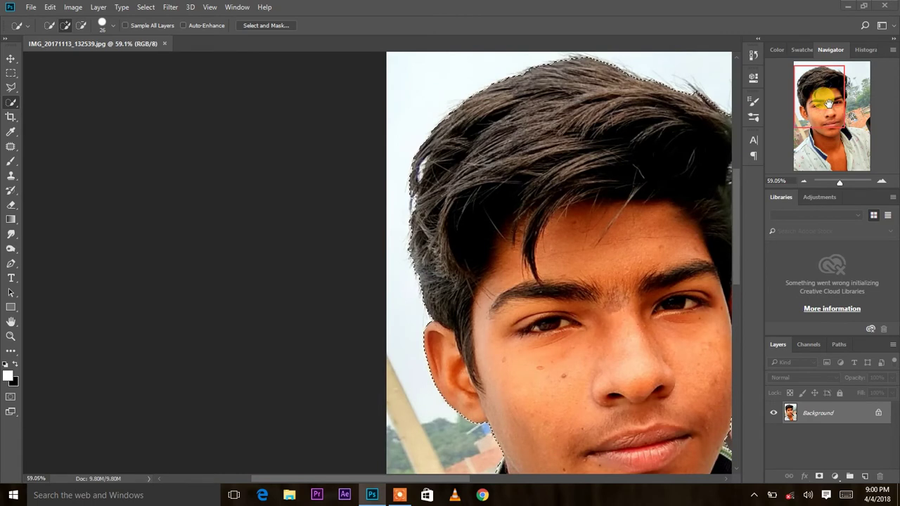
{"action": "left_click_drag", "start_coordinate": [883, 123], "coordinate": [829, 144]}
{"action": "scroll", "coordinate": [583, 223], "scroll_direction": "up", "scroll_amount": 2}
{"action": "scroll", "coordinate": [583, 223], "scroll_direction": "up", "scroll_amount": 2}
{"action": "scroll", "coordinate": [547, 331], "scroll_direction": "up", "scroll_amount": 1}
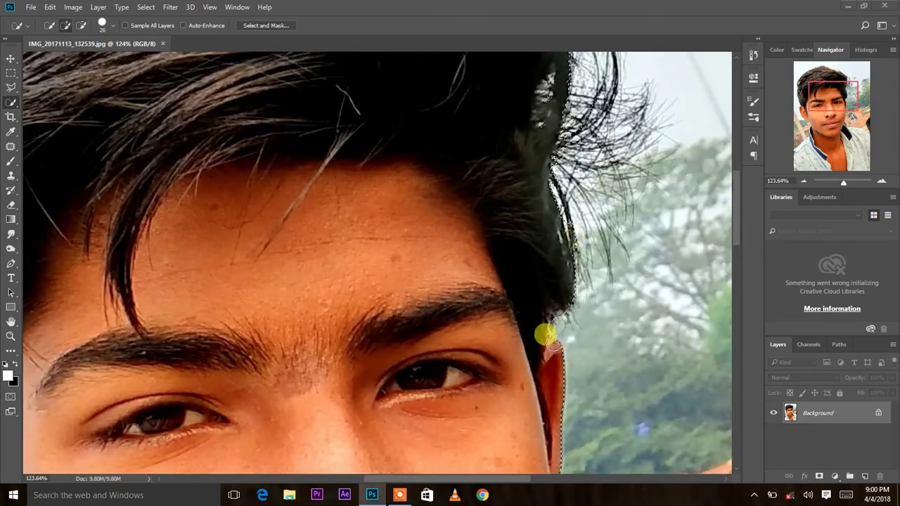
{"action": "scroll", "coordinate": [567, 342], "scroll_direction": "up", "scroll_amount": 1}
{"action": "scroll", "coordinate": [567, 342], "scroll_direction": "up", "scroll_amount": 2}
{"action": "scroll", "coordinate": [566, 337], "scroll_direction": "up", "scroll_amount": 2}
{"action": "scroll", "coordinate": [566, 336], "scroll_direction": "down", "scroll_amount": 3}
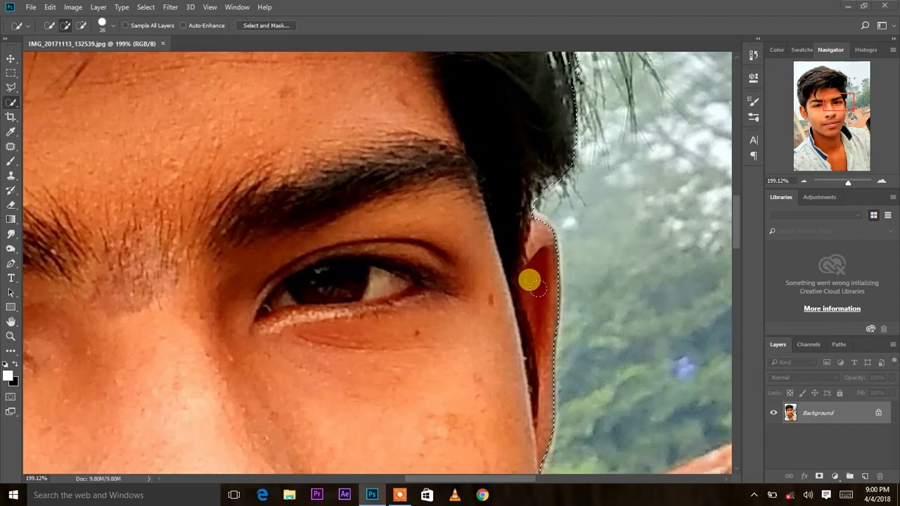
{"action": "scroll", "coordinate": [563, 299], "scroll_direction": "down", "scroll_amount": 2}
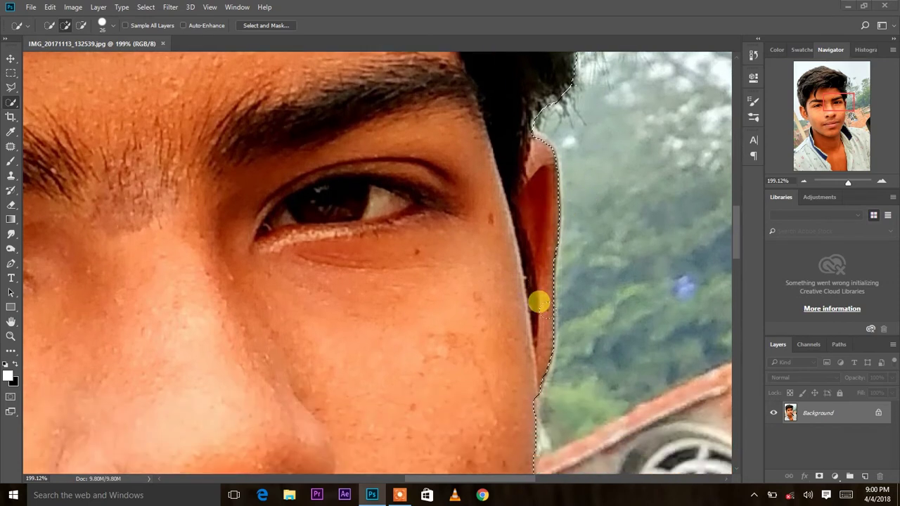
{"action": "scroll", "coordinate": [539, 299], "scroll_direction": "down", "scroll_amount": 3}
{"action": "scroll", "coordinate": [521, 246], "scroll_direction": "down", "scroll_amount": 2}
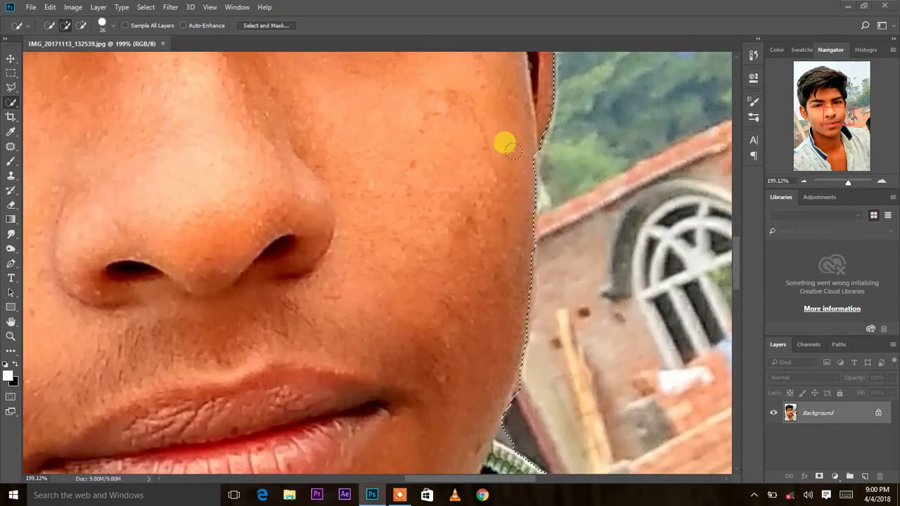
{"action": "key", "text": "alt"}
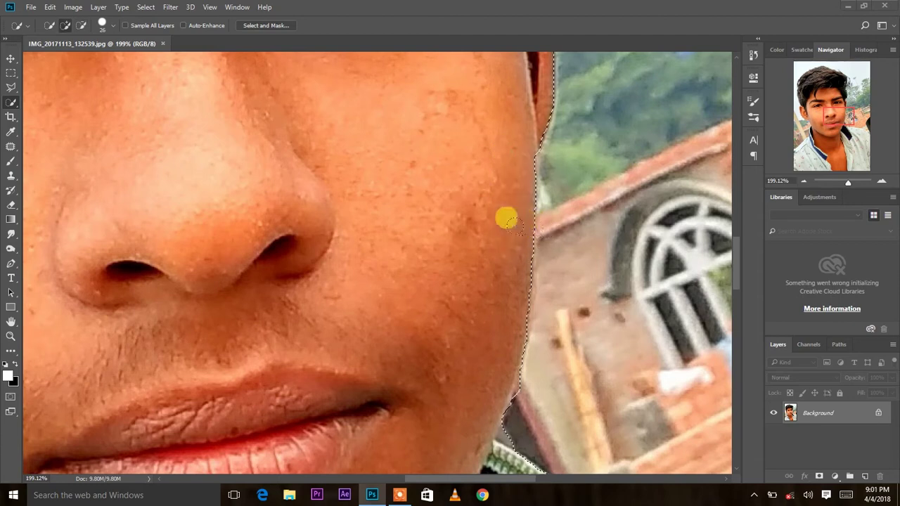
{"action": "key", "text": "alt"}
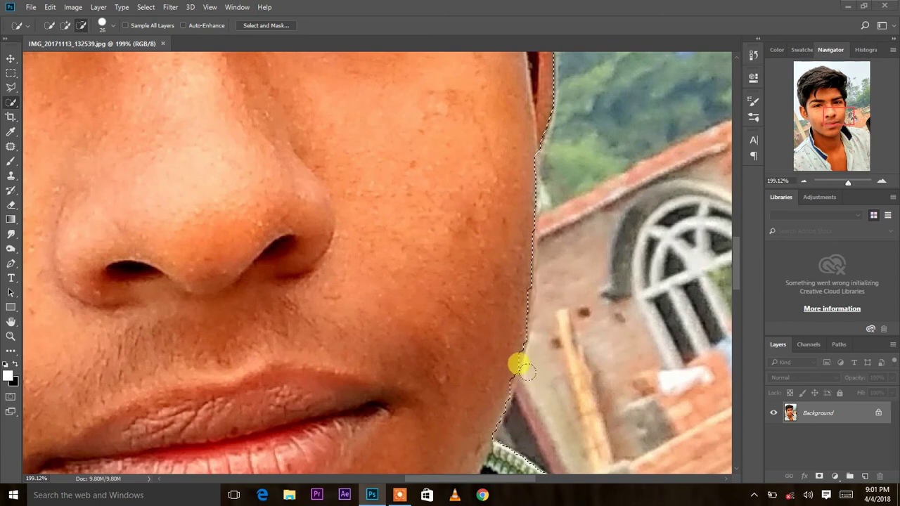
{"action": "key", "text": "alt"}
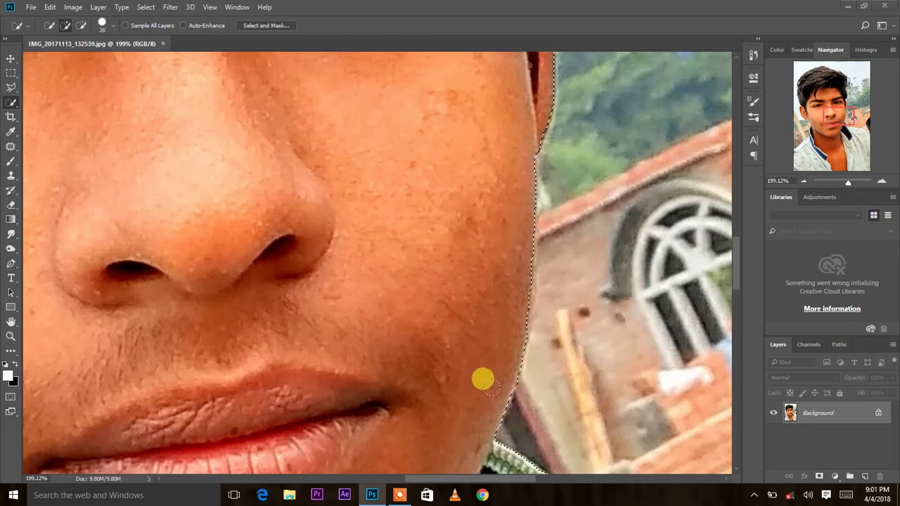
Trim the orange background out of the shoulder selection
{"action": "scroll", "coordinate": [518, 376], "scroll_direction": "down", "scroll_amount": 3}
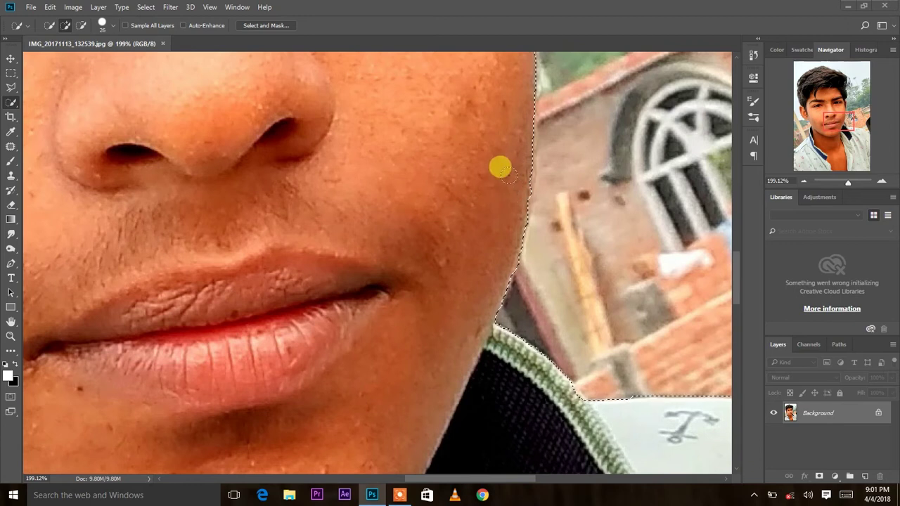
{"action": "scroll", "coordinate": [626, 288], "scroll_direction": "down", "scroll_amount": 3}
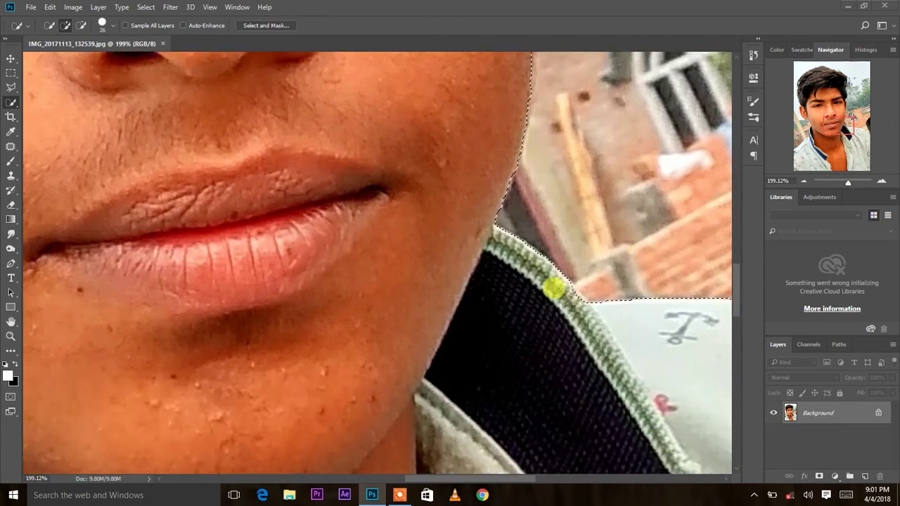
{"action": "mouse_move", "coordinate": [819, 125]}
{"action": "left_mouse_down"}
{"action": "mouse_move", "coordinate": [853, 132]}
{"action": "mouse_move", "coordinate": [846, 150]}
{"action": "left_mouse_up"}
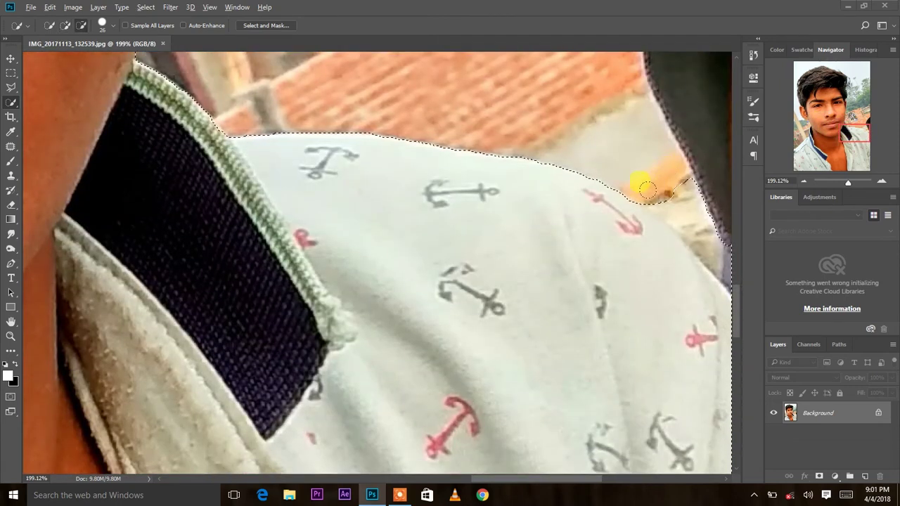
{"action": "left_click_drag", "start_coordinate": [647, 189], "coordinate": [707, 222]}
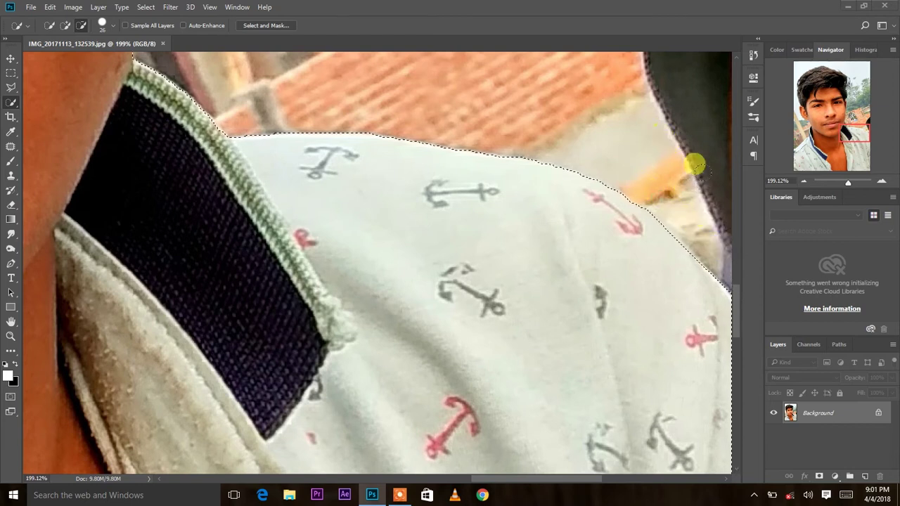
Add a layer mask to Layer 0 so the background becomes transparent
{"action": "scroll", "coordinate": [413, 300], "scroll_direction": "down", "scroll_amount": 2}
{"action": "scroll", "coordinate": [308, 312], "scroll_direction": "down", "scroll_amount": 2}
{"action": "scroll", "coordinate": [251, 305], "scroll_direction": "down", "scroll_amount": 2}
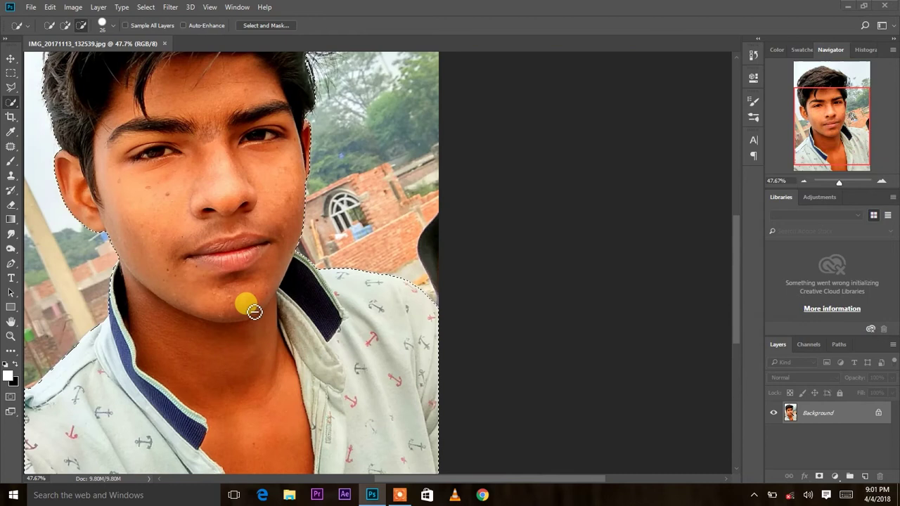
{"action": "scroll", "coordinate": [218, 289], "scroll_direction": "down", "scroll_amount": 2}
{"action": "scroll", "coordinate": [331, 280], "scroll_direction": "down", "scroll_amount": 1}
{"action": "scroll", "coordinate": [331, 279], "scroll_direction": "up", "scroll_amount": 1}
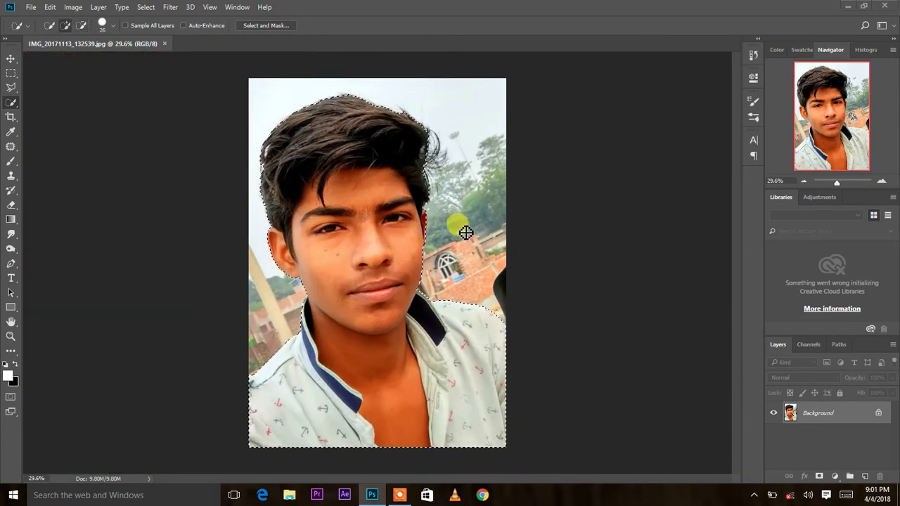
{"action": "left_click", "coordinate": [818, 476]}
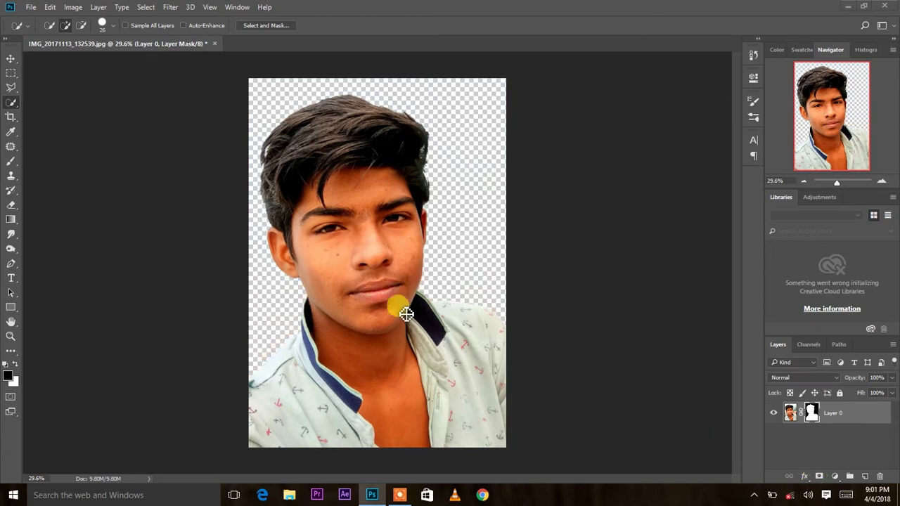
{"action": "scroll", "coordinate": [294, 192], "scroll_direction": "up", "scroll_amount": 3}
{"action": "scroll", "coordinate": [294, 191], "scroll_direction": "up", "scroll_amount": 2}
{"action": "scroll", "coordinate": [291, 187], "scroll_direction": "up", "scroll_amount": 2}
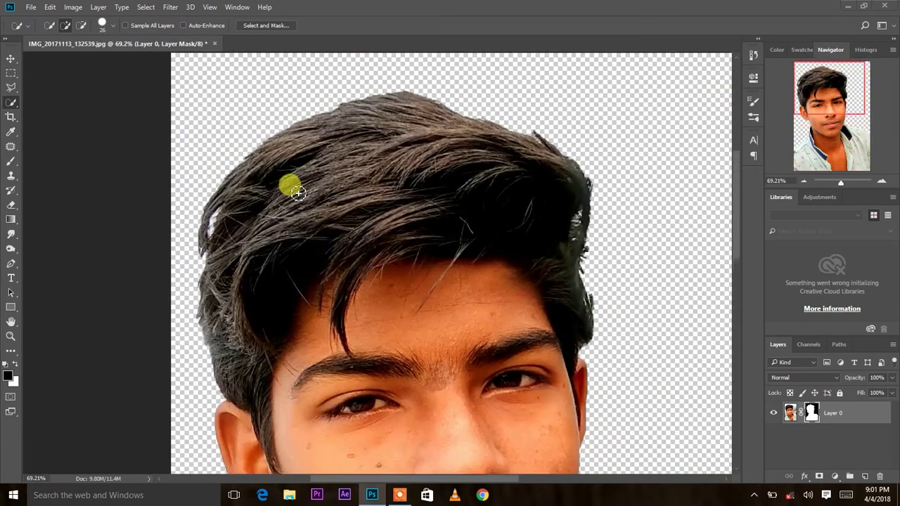
In Select and Mask, refine the mask along the top and right hair edges
{"action": "left_click", "coordinate": [266, 26]}
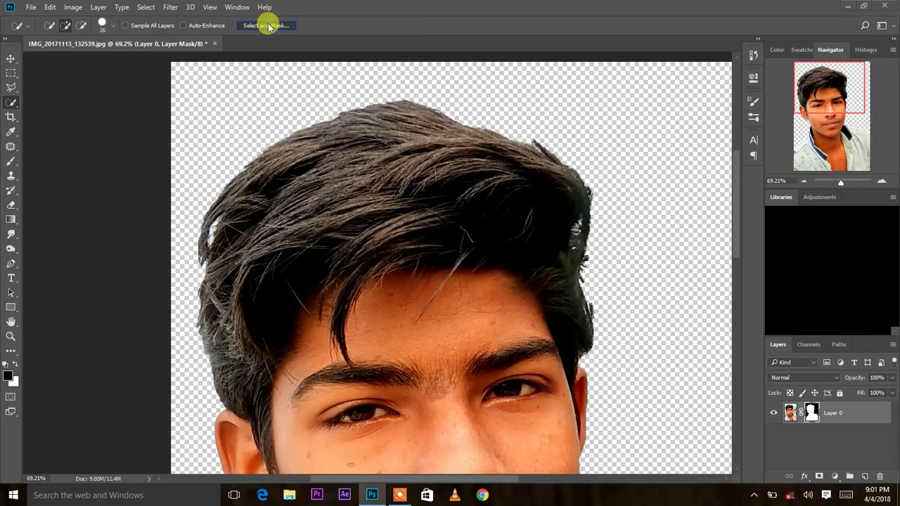
{"action": "mouse_move", "coordinate": [259, 113]}
{"action": "left_mouse_down"}
{"action": "mouse_move", "coordinate": [338, 117]}
{"action": "mouse_move", "coordinate": [458, 150]}
{"action": "mouse_move", "coordinate": [450, 151]}
{"action": "left_mouse_up"}
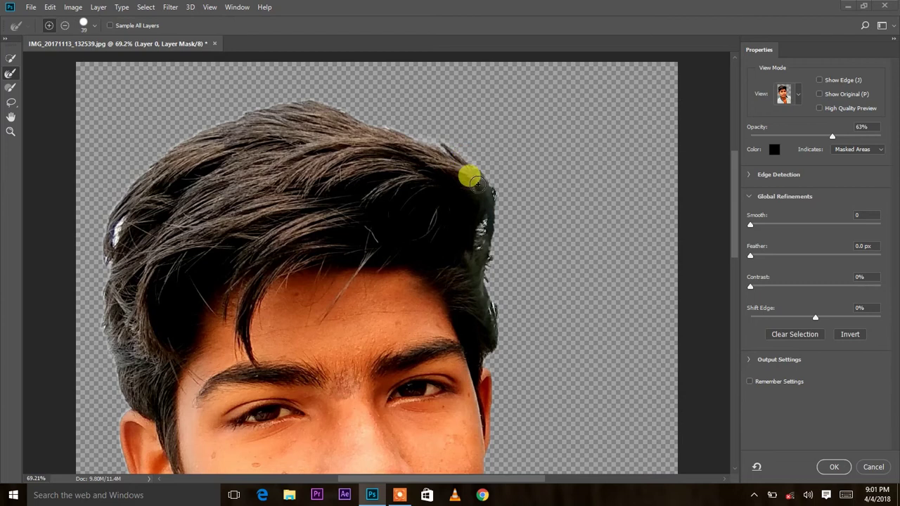
{"action": "mouse_move", "coordinate": [495, 208]}
{"action": "left_mouse_down"}
{"action": "mouse_move", "coordinate": [488, 238]}
{"action": "mouse_move", "coordinate": [472, 237]}
{"action": "mouse_move", "coordinate": [514, 213]}
{"action": "mouse_move", "coordinate": [482, 255]}
{"action": "mouse_move", "coordinate": [498, 323]}
{"action": "mouse_move", "coordinate": [490, 351]}
{"action": "left_mouse_up"}
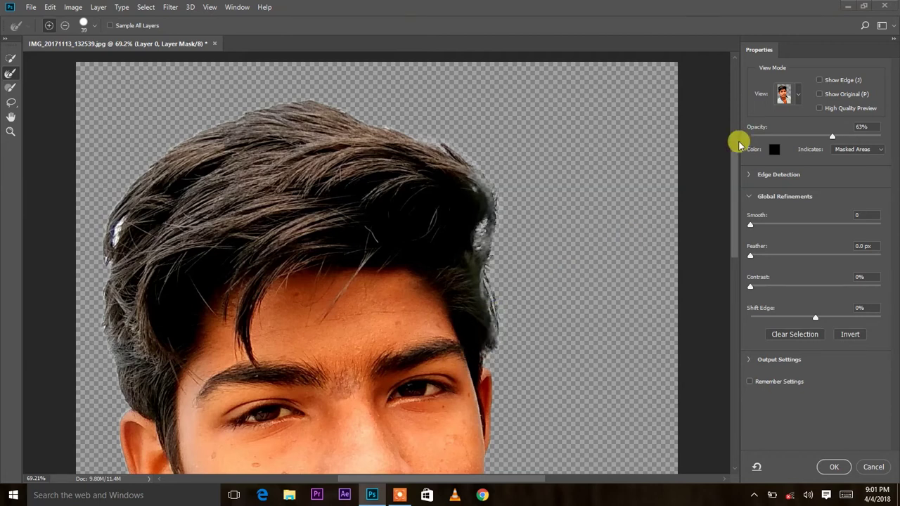
Set overlay opacity to 63%, raise Edge Detection radius, refine the hair again and apply
{"action": "left_click_drag", "start_coordinate": [822, 136], "coordinate": [864, 131]}
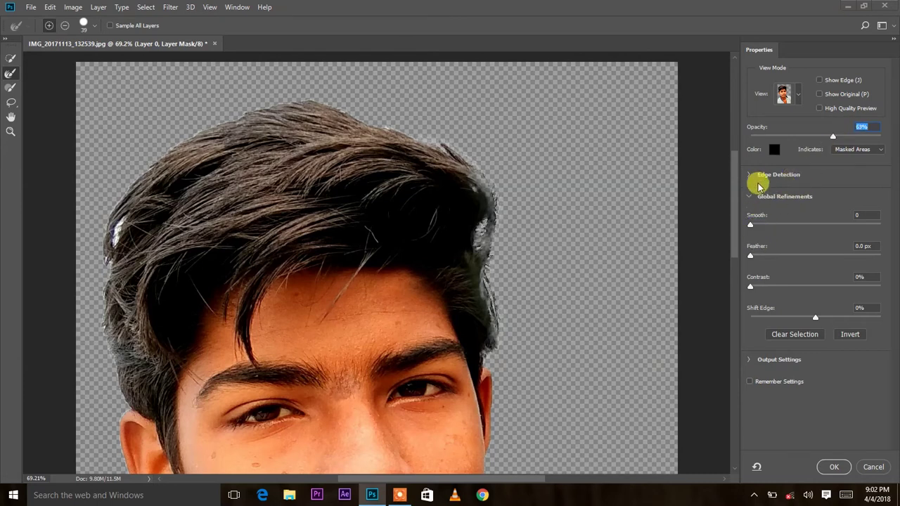
{"action": "left_click", "coordinate": [751, 175]}
{"action": "left_click_drag", "start_coordinate": [750, 202], "coordinate": [796, 205]}
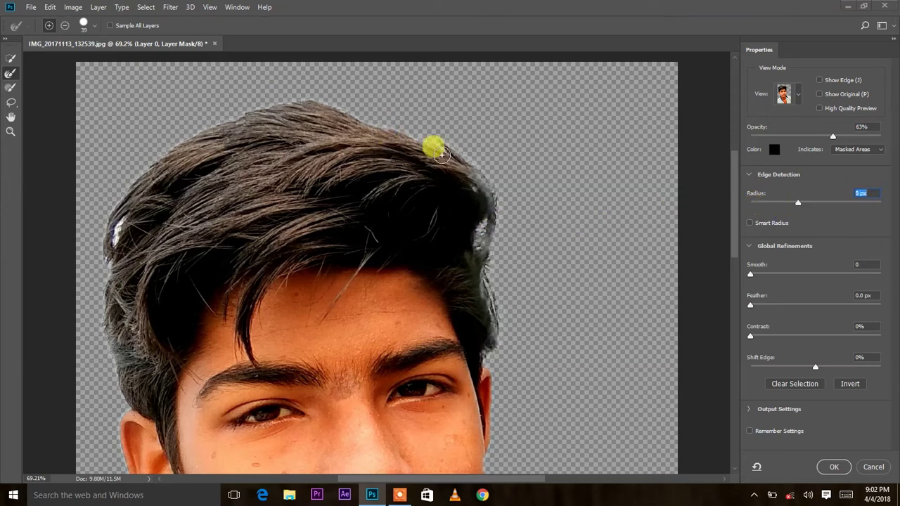
{"action": "mouse_move", "coordinate": [488, 219]}
{"action": "left_mouse_down"}
{"action": "mouse_move", "coordinate": [490, 201]}
{"action": "mouse_move", "coordinate": [380, 129]}
{"action": "mouse_move", "coordinate": [156, 160]}
{"action": "mouse_move", "coordinate": [103, 261]}
{"action": "mouse_move", "coordinate": [98, 320]}
{"action": "mouse_move", "coordinate": [114, 371]}
{"action": "mouse_move", "coordinate": [141, 299]}
{"action": "mouse_move", "coordinate": [130, 258]}
{"action": "left_mouse_up"}
{"action": "mouse_move", "coordinate": [139, 203]}
{"action": "left_mouse_down"}
{"action": "mouse_move", "coordinate": [116, 221]}
{"action": "mouse_move", "coordinate": [118, 207]}
{"action": "mouse_move", "coordinate": [112, 227]}
{"action": "mouse_move", "coordinate": [108, 326]}
{"action": "mouse_move", "coordinate": [201, 133]}
{"action": "mouse_move", "coordinate": [246, 97]}
{"action": "mouse_move", "coordinate": [308, 99]}
{"action": "left_mouse_up"}
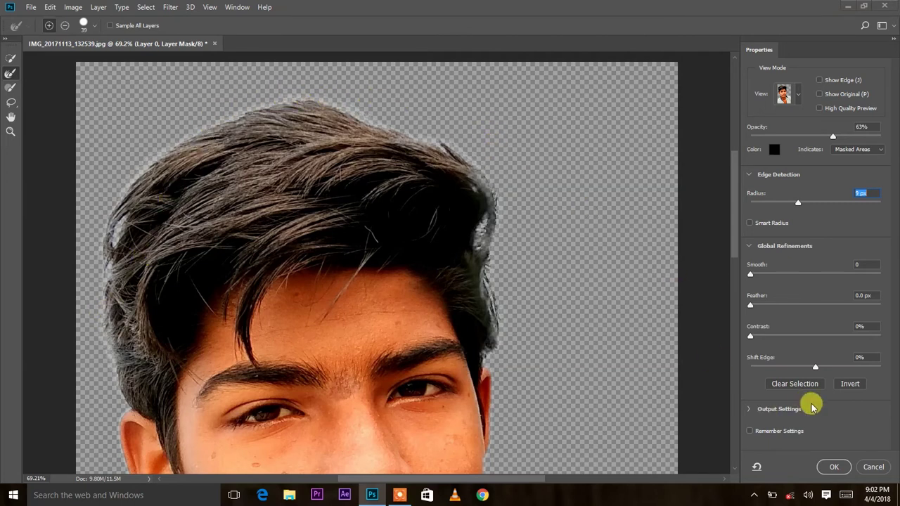
{"action": "left_click", "coordinate": [836, 468]}
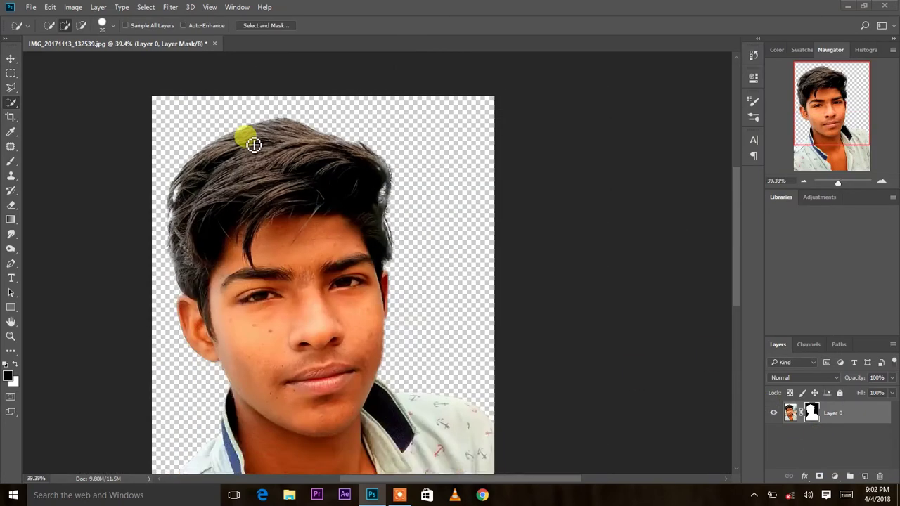
Zoom in, set the Patch tool to Normal, and target the photo pixels instead of the mask
{"action": "scroll", "coordinate": [247, 138], "scroll_direction": "down", "scroll_amount": 5}
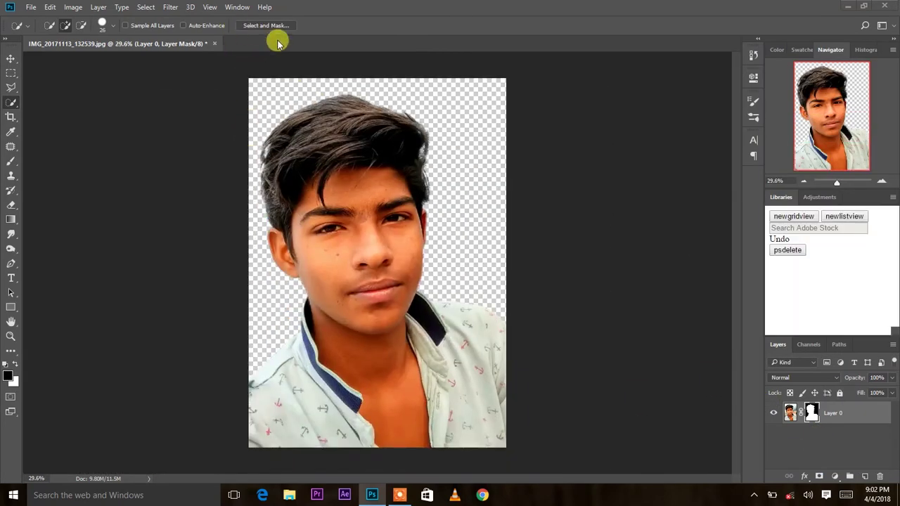
{"action": "scroll", "coordinate": [379, 200], "scroll_direction": "up", "scroll_amount": 3}
{"action": "scroll", "coordinate": [356, 263], "scroll_direction": "up", "scroll_amount": 2}
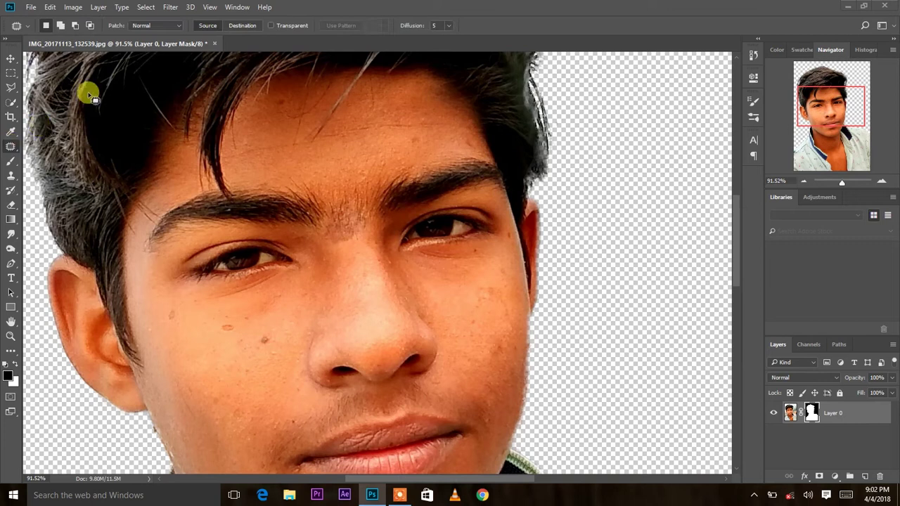
{"action": "left_click", "coordinate": [163, 26]}
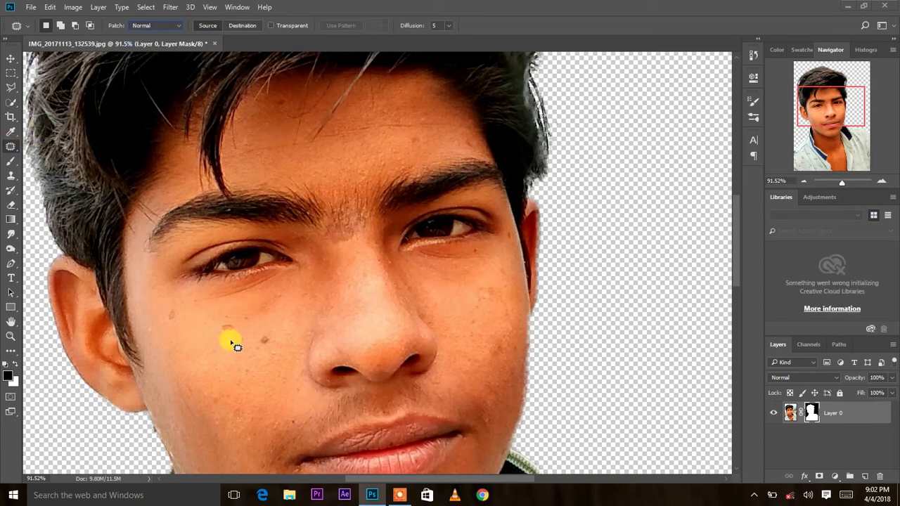
{"action": "mouse_move", "coordinate": [238, 321]}
{"action": "left_mouse_down"}
{"action": "mouse_move", "coordinate": [237, 339]}
{"action": "mouse_move", "coordinate": [239, 326]}
{"action": "mouse_move", "coordinate": [218, 355]}
{"action": "left_mouse_up"}
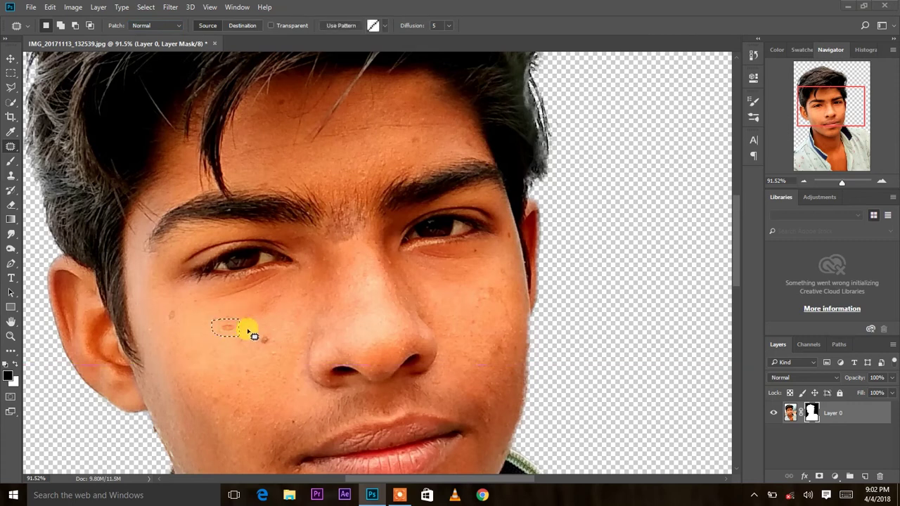
{"action": "left_click", "coordinate": [791, 411]}
Patch the blemishes on the cheek onto clean skin, deselecting after each
{"action": "mouse_move", "coordinate": [273, 332]}
{"action": "left_mouse_down"}
{"action": "mouse_move", "coordinate": [275, 346]}
{"action": "mouse_move", "coordinate": [267, 322]}
{"action": "left_mouse_up"}
{"action": "key", "text": "ctrl+d"}
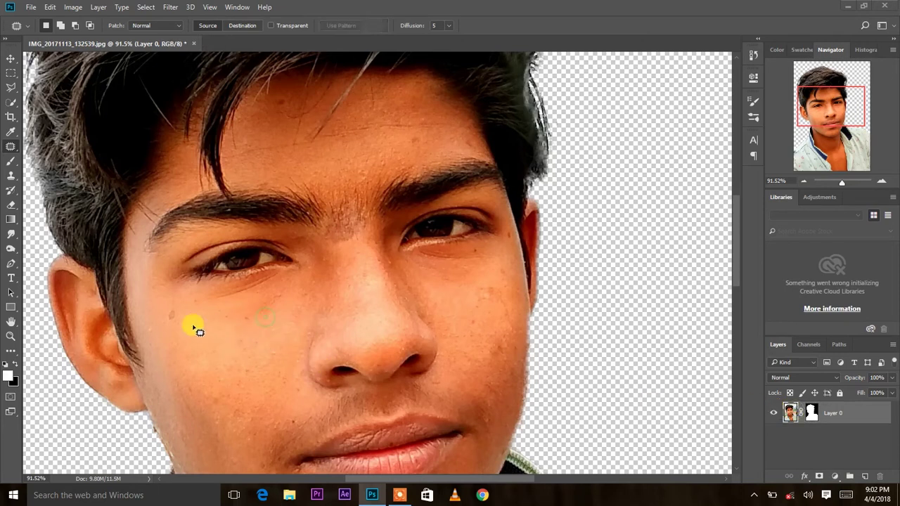
{"action": "left_click_drag", "start_coordinate": [196, 335], "coordinate": [197, 336]}
{"action": "key", "text": "ctrl+d"}
{"action": "mouse_move", "coordinate": [251, 342]}
{"action": "left_mouse_down"}
{"action": "mouse_move", "coordinate": [235, 342]}
{"action": "mouse_move", "coordinate": [277, 324]}
{"action": "left_mouse_up"}
{"action": "key", "text": "ctrl+d"}
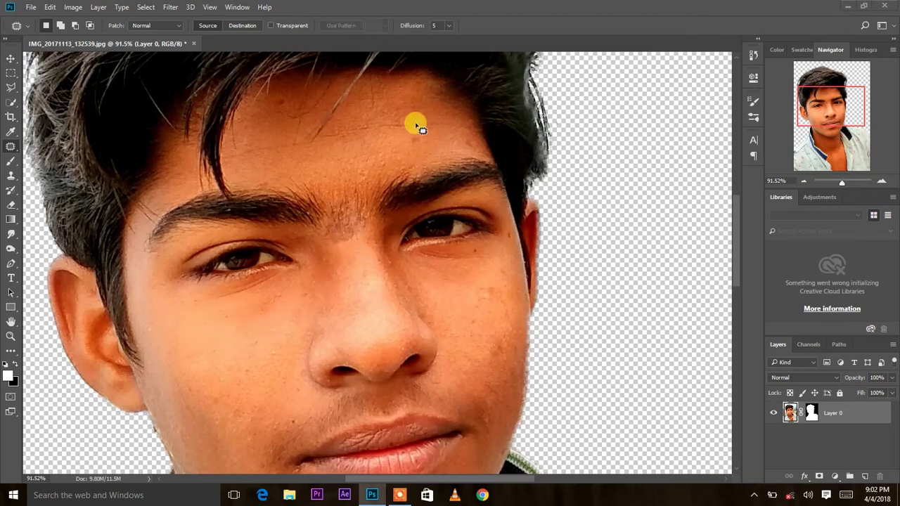
Patch spots on the forehead, the cheek edge and near the jaw
{"action": "left_click_drag", "start_coordinate": [424, 137], "coordinate": [461, 138]}
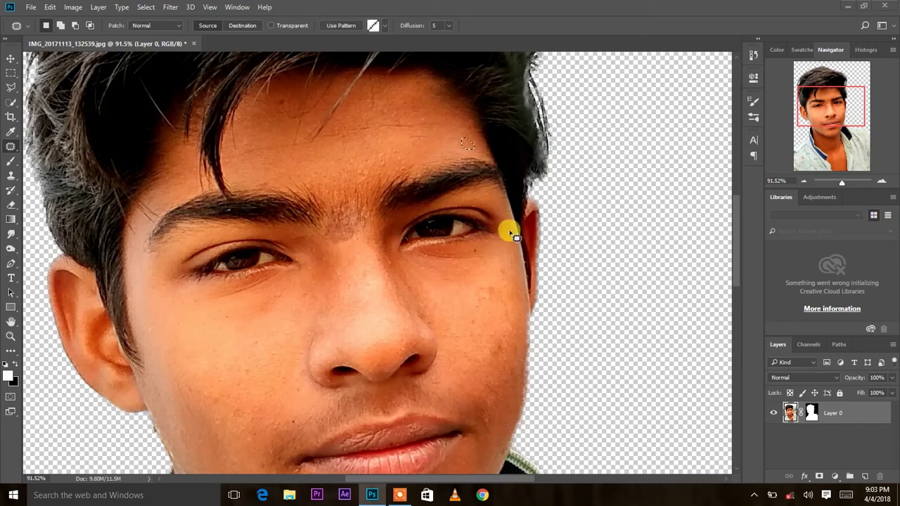
{"action": "mouse_move", "coordinate": [519, 251]}
{"action": "left_mouse_down"}
{"action": "mouse_move", "coordinate": [517, 243]}
{"action": "mouse_move", "coordinate": [475, 255]}
{"action": "left_mouse_up"}
{"action": "mouse_move", "coordinate": [480, 288]}
{"action": "left_mouse_down"}
{"action": "mouse_move", "coordinate": [494, 298]}
{"action": "mouse_move", "coordinate": [513, 273]}
{"action": "left_mouse_up"}
{"action": "scroll", "coordinate": [507, 317], "scroll_direction": "down", "scroll_amount": 2}
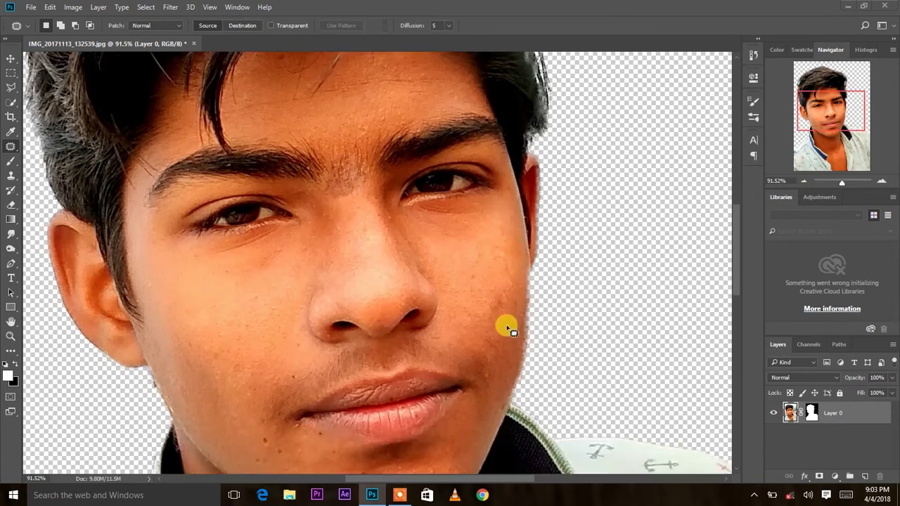
{"action": "scroll", "coordinate": [394, 352], "scroll_direction": "down", "scroll_amount": 3}
{"action": "mouse_move", "coordinate": [267, 361]}
{"action": "left_mouse_down"}
{"action": "mouse_move", "coordinate": [284, 372]}
{"action": "mouse_move", "coordinate": [261, 383]}
{"action": "mouse_move", "coordinate": [365, 387]}
{"action": "mouse_move", "coordinate": [395, 422]}
{"action": "mouse_move", "coordinate": [424, 402]}
{"action": "mouse_move", "coordinate": [457, 398]}
{"action": "mouse_move", "coordinate": [436, 406]}
{"action": "left_mouse_up"}
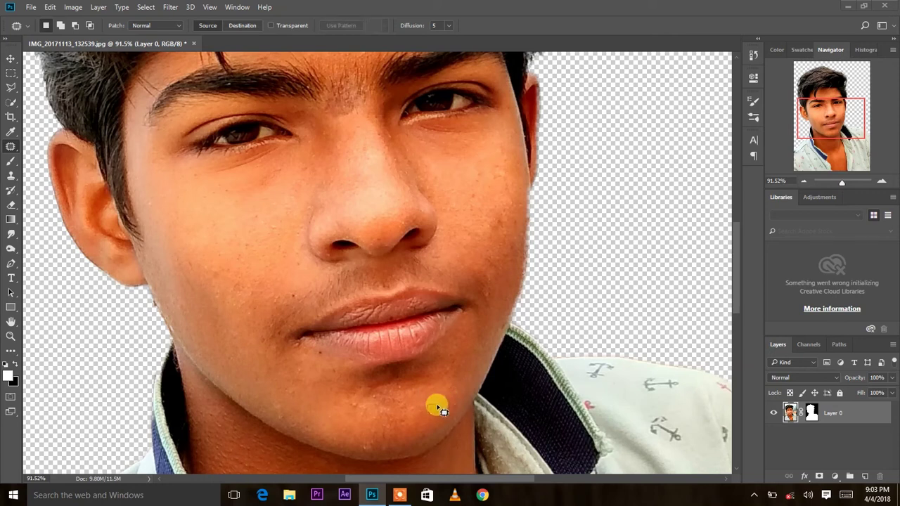
Patch away the blemish on the cheek beside the nose
{"action": "scroll", "coordinate": [432, 418], "scroll_direction": "down", "scroll_amount": 1}
{"action": "scroll", "coordinate": [394, 351], "scroll_direction": "up", "scroll_amount": 1}
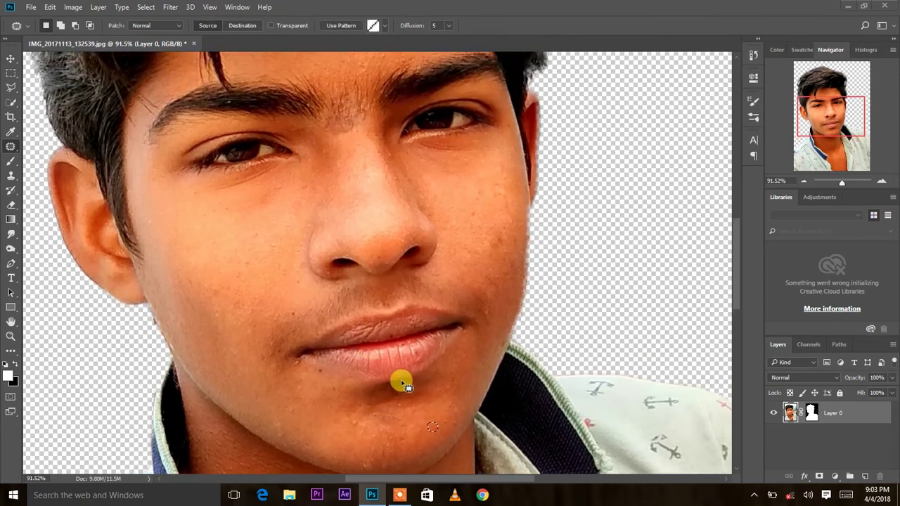
{"action": "scroll", "coordinate": [380, 331], "scroll_direction": "up", "scroll_amount": 3}
{"action": "scroll", "coordinate": [351, 275], "scroll_direction": "up", "scroll_amount": 2}
{"action": "scroll", "coordinate": [358, 297], "scroll_direction": "up", "scroll_amount": 1}
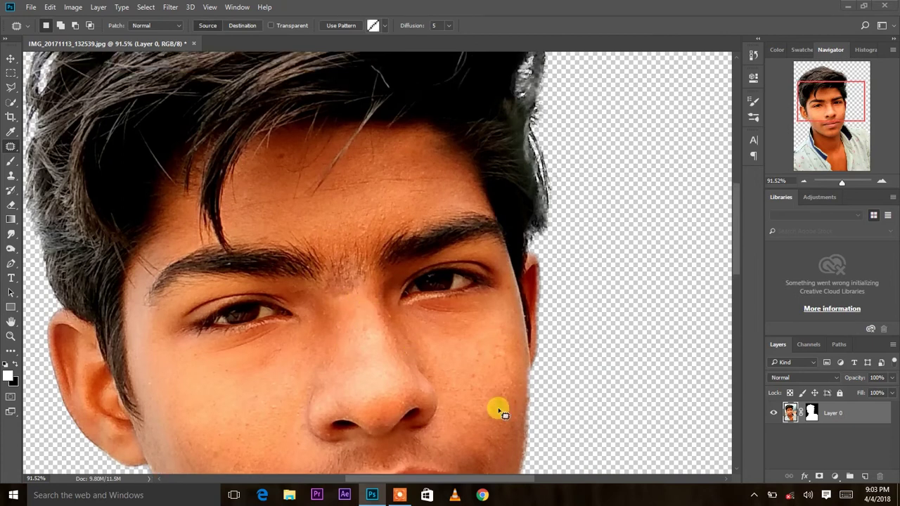
{"action": "left_click", "coordinate": [489, 365]}
{"action": "left_click_drag", "start_coordinate": [474, 357], "coordinate": [481, 358]}
{"action": "scroll", "coordinate": [322, 291], "scroll_direction": "up", "scroll_amount": 1}
{"action": "scroll", "coordinate": [310, 267], "scroll_direction": "up", "scroll_amount": 1}
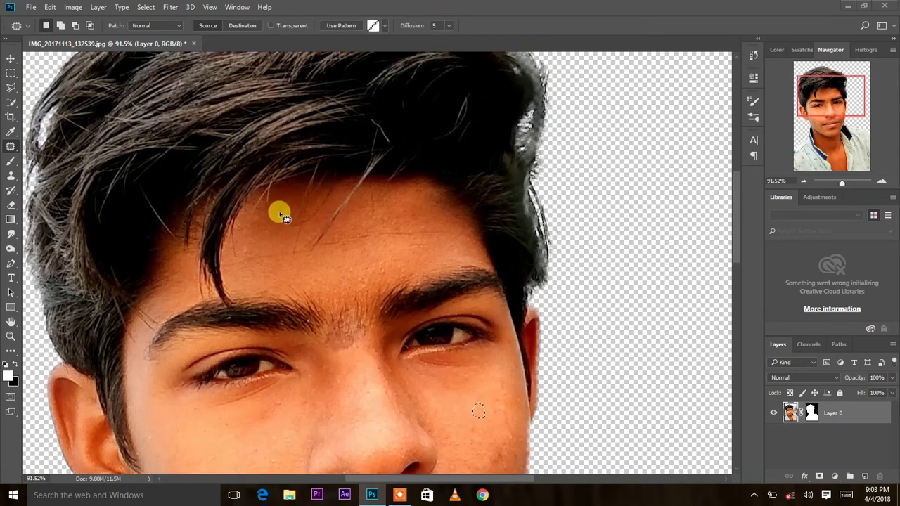
{"action": "left_click", "coordinate": [278, 220]}
{"action": "scroll", "coordinate": [345, 292], "scroll_direction": "down", "scroll_amount": 1}
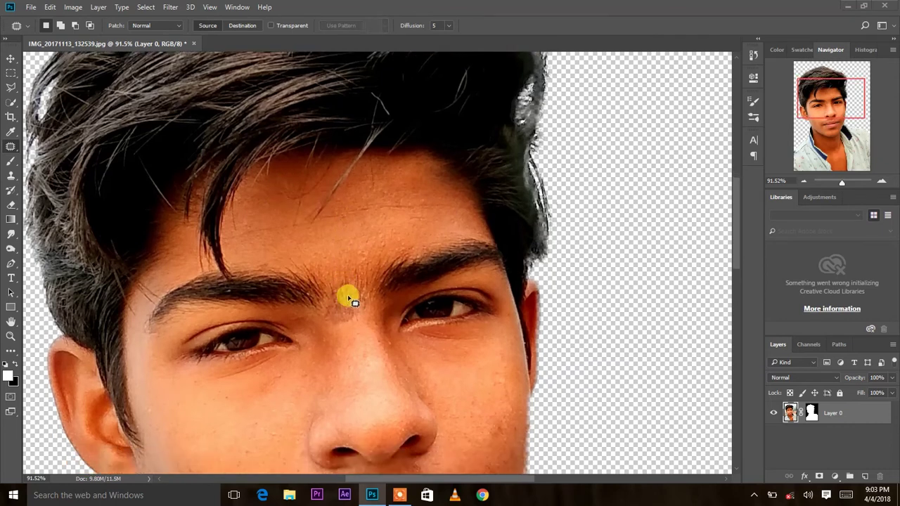
Patch the stray hairs and spots between and just above the eyebrows
{"action": "mouse_move", "coordinate": [332, 303]}
{"action": "left_mouse_down"}
{"action": "mouse_move", "coordinate": [331, 327]}
{"action": "mouse_move", "coordinate": [352, 307]}
{"action": "mouse_move", "coordinate": [344, 329]}
{"action": "left_mouse_up"}
{"action": "left_click", "coordinate": [371, 308]}
{"action": "left_click_drag", "start_coordinate": [371, 301], "coordinate": [374, 320]}
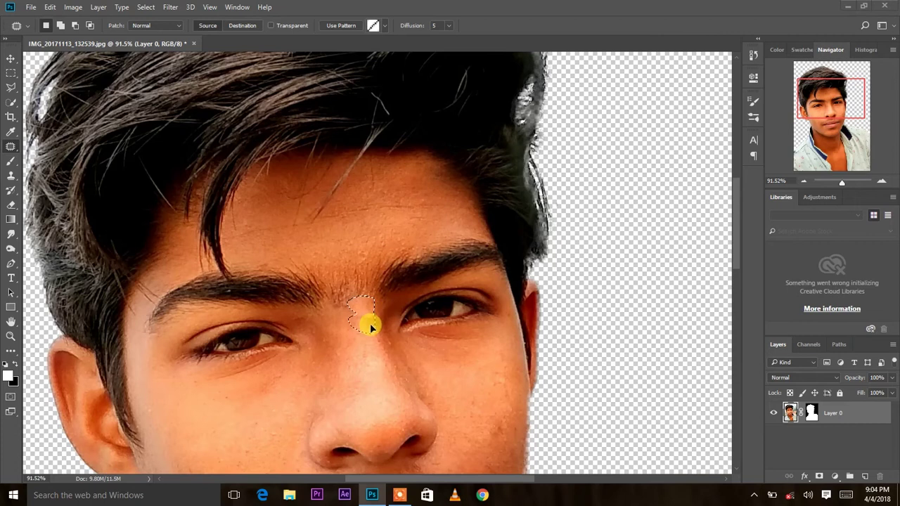
{"action": "mouse_move", "coordinate": [366, 268]}
{"action": "left_mouse_down"}
{"action": "mouse_move", "coordinate": [336, 285]}
{"action": "mouse_move", "coordinate": [360, 240]}
{"action": "mouse_move", "coordinate": [378, 304]}
{"action": "left_mouse_up"}
{"action": "left_click", "coordinate": [366, 244]}
{"action": "left_click_drag", "start_coordinate": [370, 266], "coordinate": [360, 266]}
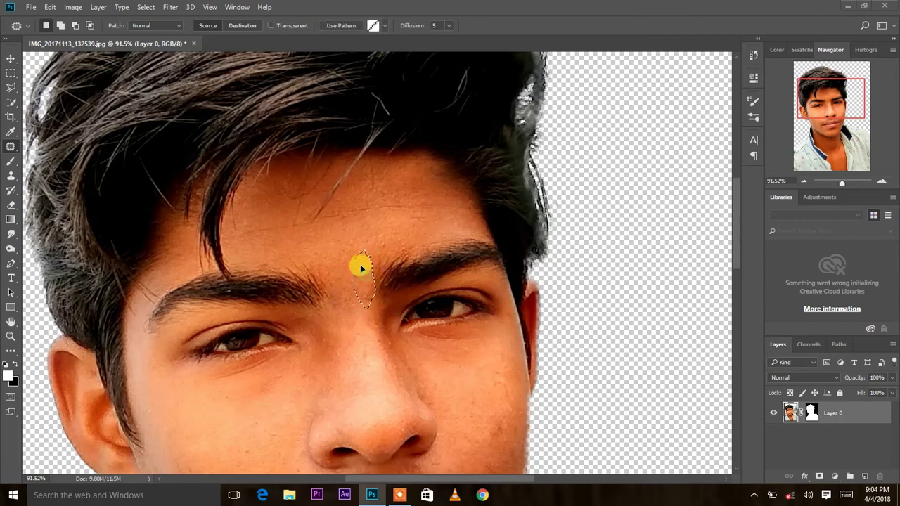
{"action": "left_click", "coordinate": [382, 235]}
{"action": "left_click_drag", "start_coordinate": [337, 291], "coordinate": [354, 293]}
{"action": "left_click", "coordinate": [368, 261]}
{"action": "scroll", "coordinate": [348, 321], "scroll_direction": "down", "scroll_amount": 2}
{"action": "scroll", "coordinate": [362, 305], "scroll_direction": "down", "scroll_amount": 3}
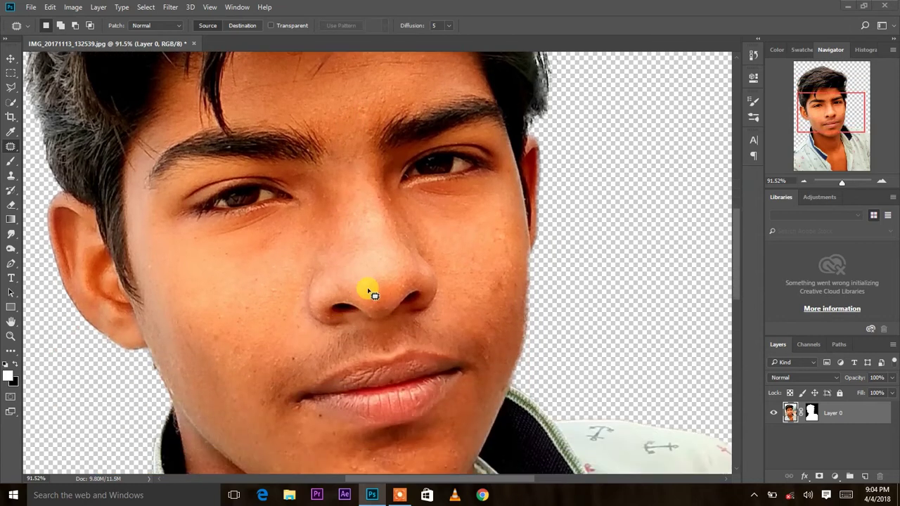
{"action": "scroll", "coordinate": [345, 331], "scroll_direction": "down", "scroll_amount": 2}
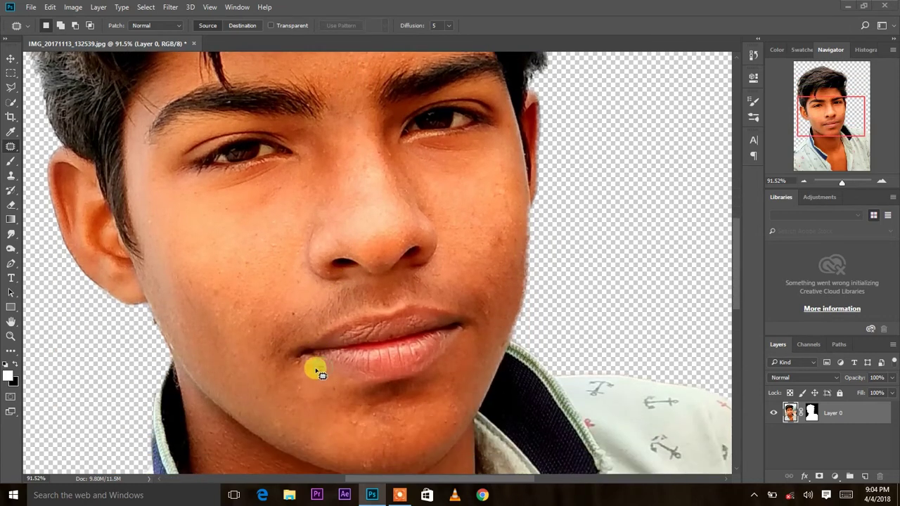
{"action": "left_click", "coordinate": [321, 339]}
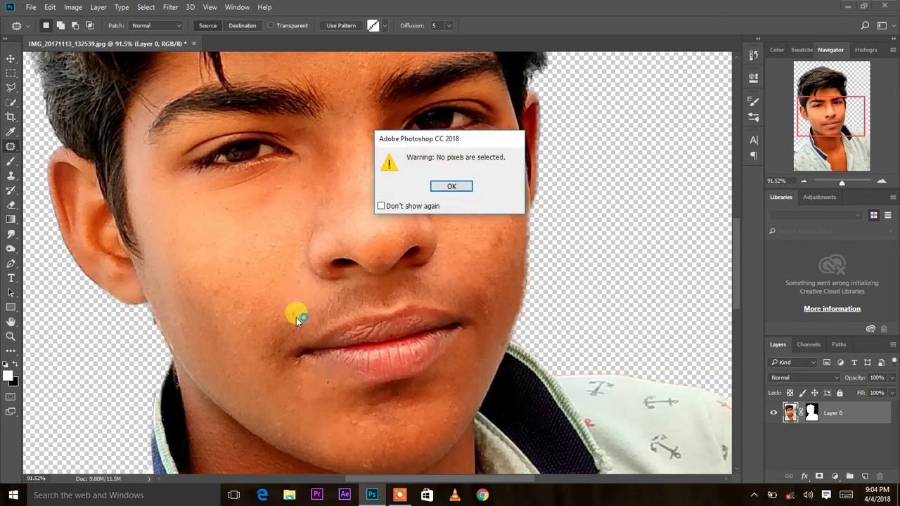
{"action": "left_click", "coordinate": [450, 186]}
{"action": "left_click_drag", "start_coordinate": [308, 298], "coordinate": [301, 315]}
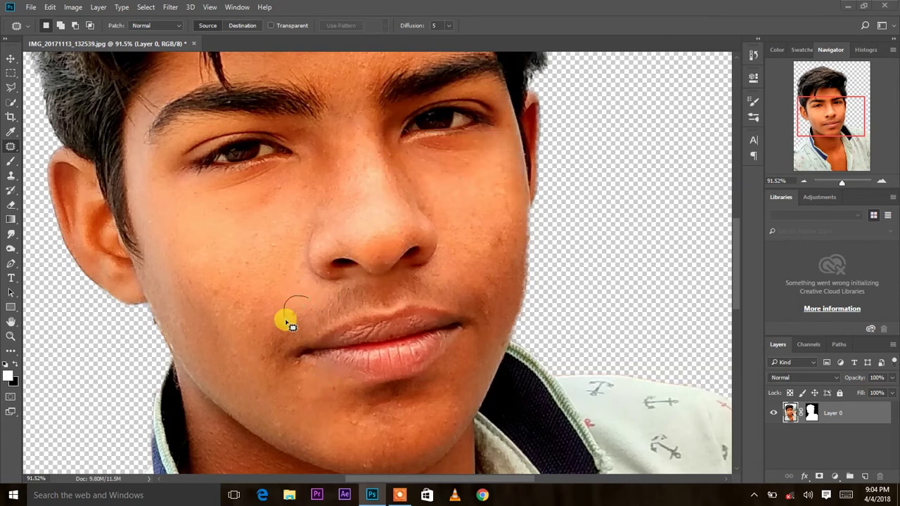
{"action": "key", "text": "ctrl+d"}
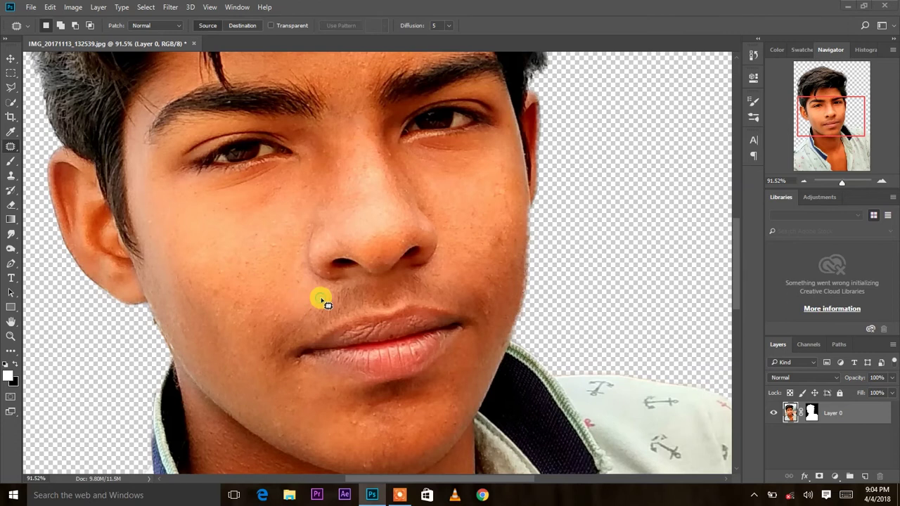
{"action": "scroll", "coordinate": [346, 376], "scroll_direction": "down", "scroll_amount": 3}
{"action": "scroll", "coordinate": [346, 376], "scroll_direction": "down", "scroll_amount": 2}
{"action": "scroll", "coordinate": [341, 352], "scroll_direction": "down", "scroll_amount": 1}
{"action": "scroll", "coordinate": [345, 341], "scroll_direction": "down", "scroll_amount": 5}
{"action": "scroll", "coordinate": [338, 315], "scroll_direction": "up", "scroll_amount": 2}
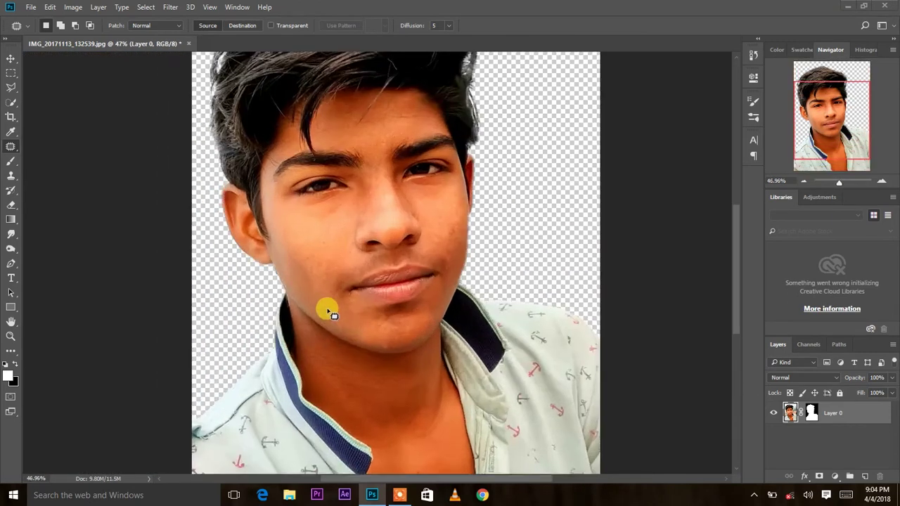
{"action": "scroll", "coordinate": [315, 302], "scroll_direction": "up", "scroll_amount": 2}
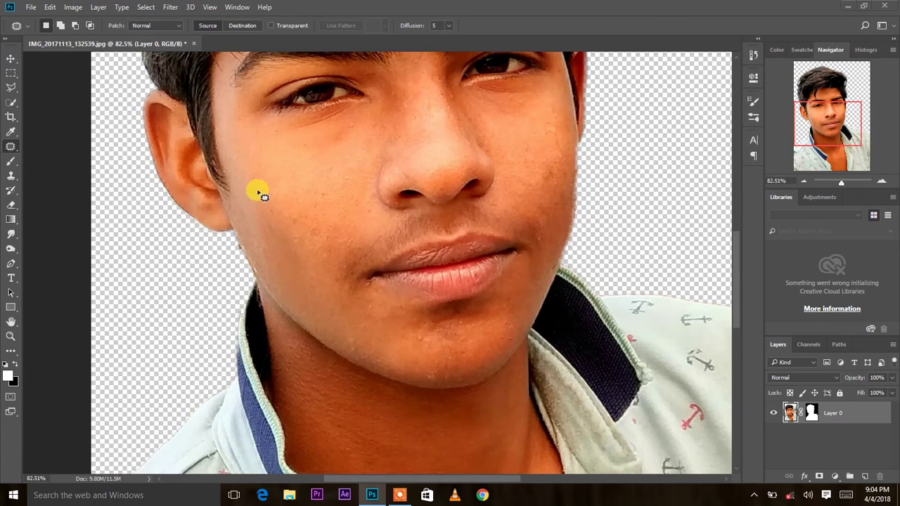
{"action": "mouse_move", "coordinate": [242, 189]}
{"action": "left_mouse_down"}
{"action": "mouse_move", "coordinate": [301, 293]}
{"action": "mouse_move", "coordinate": [263, 187]}
{"action": "mouse_move", "coordinate": [296, 187]}
{"action": "left_mouse_up"}
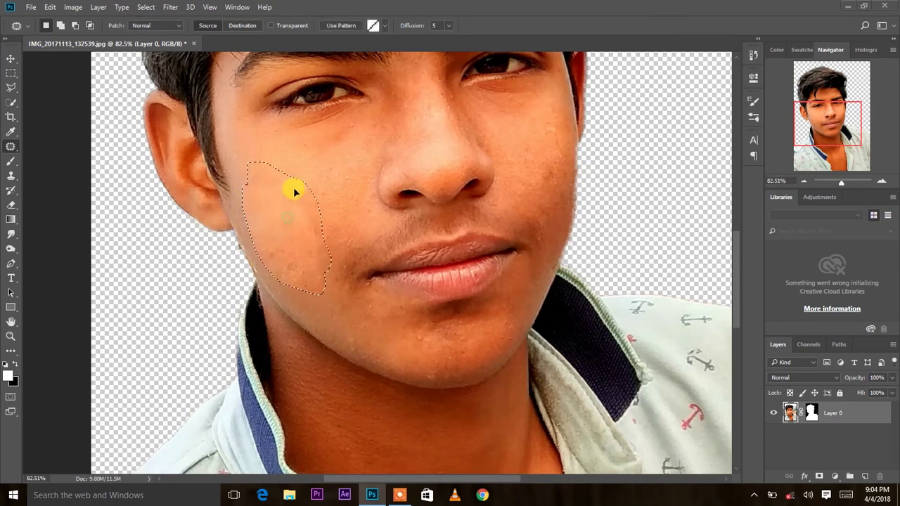
{"action": "left_click", "coordinate": [309, 176]}
{"action": "scroll", "coordinate": [295, 235], "scroll_direction": "down", "scroll_amount": 2}
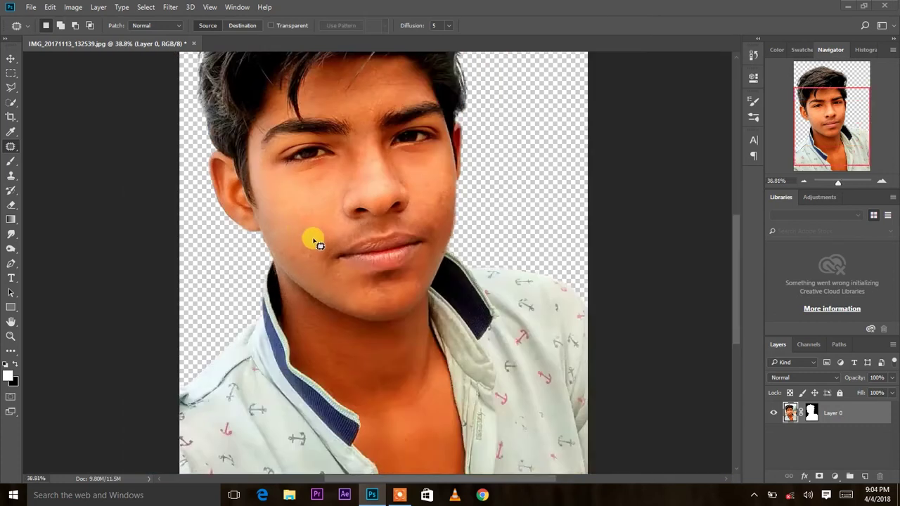
{"action": "scroll", "coordinate": [311, 239], "scroll_direction": "down", "scroll_amount": 2}
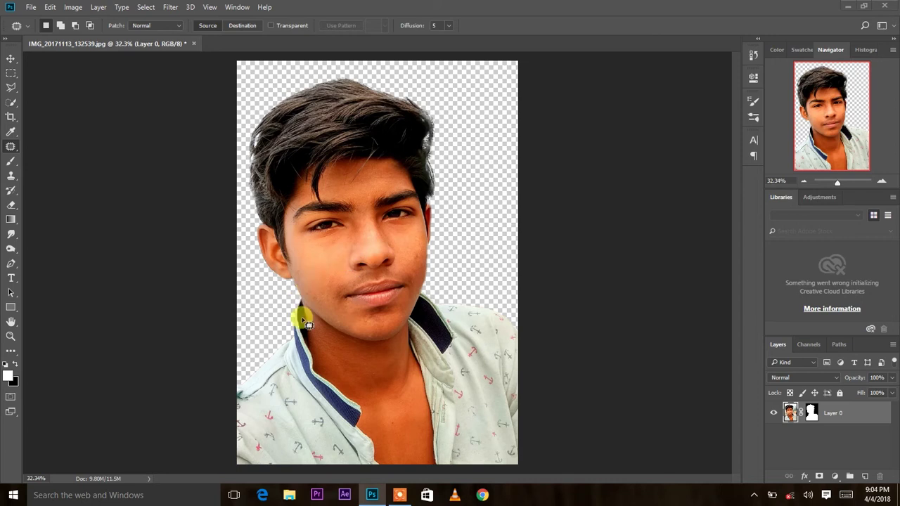
Browse via Open Document to the YT Channel Data > Editing Material > Amazing Architecture folder
{"action": "right_click", "coordinate": [241, 42]}
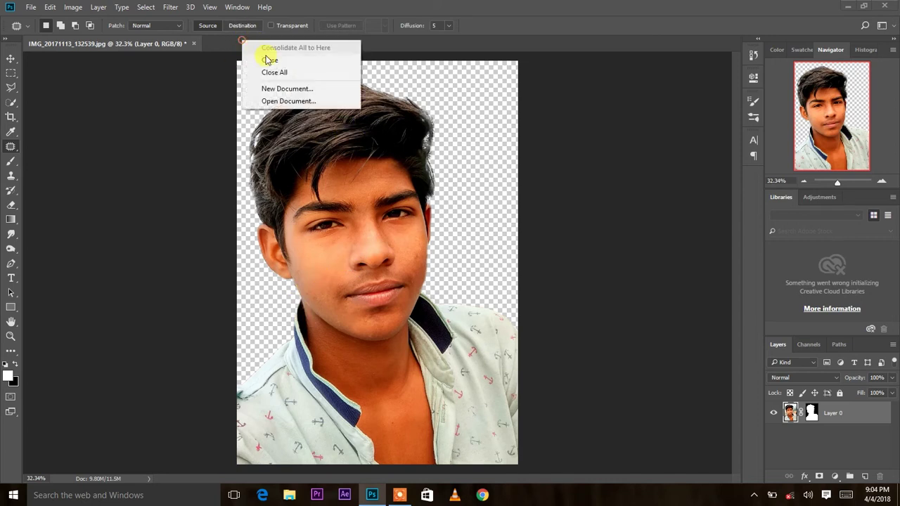
{"action": "left_click", "coordinate": [294, 102]}
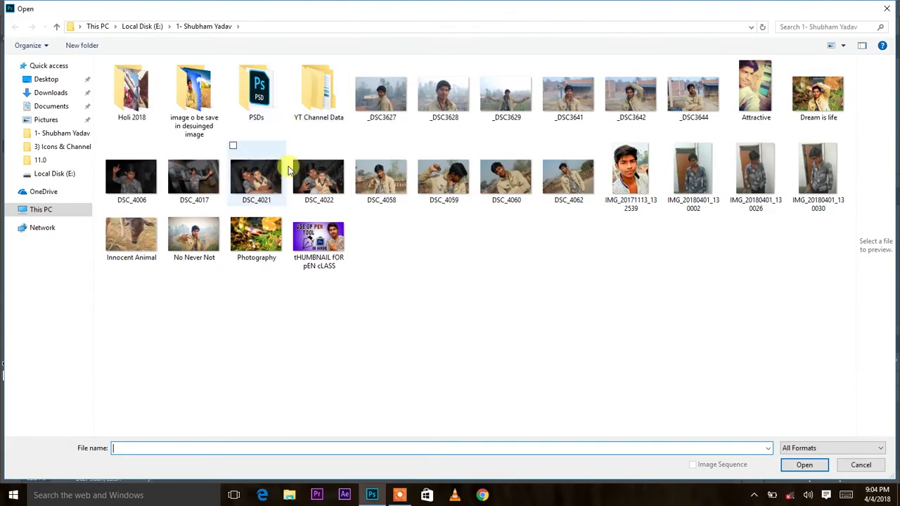
{"action": "double_click", "coordinate": [313, 88]}
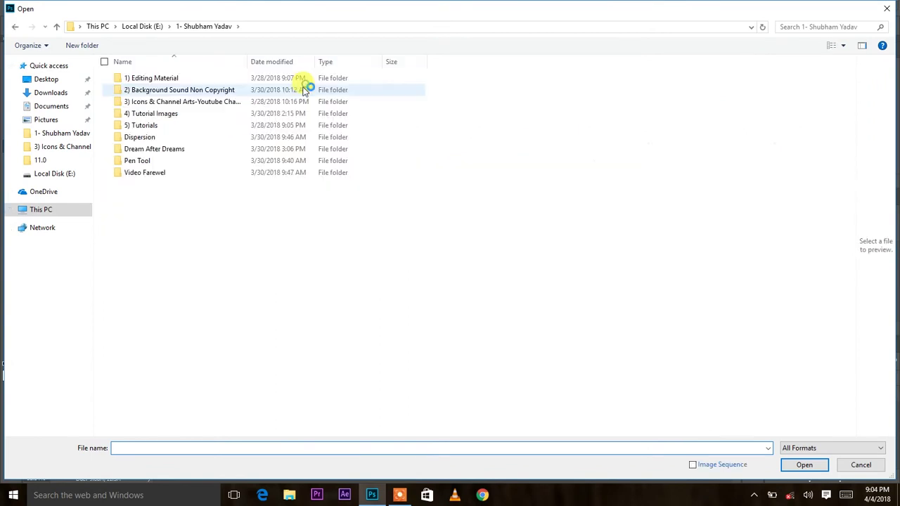
{"action": "double_click", "coordinate": [200, 81]}
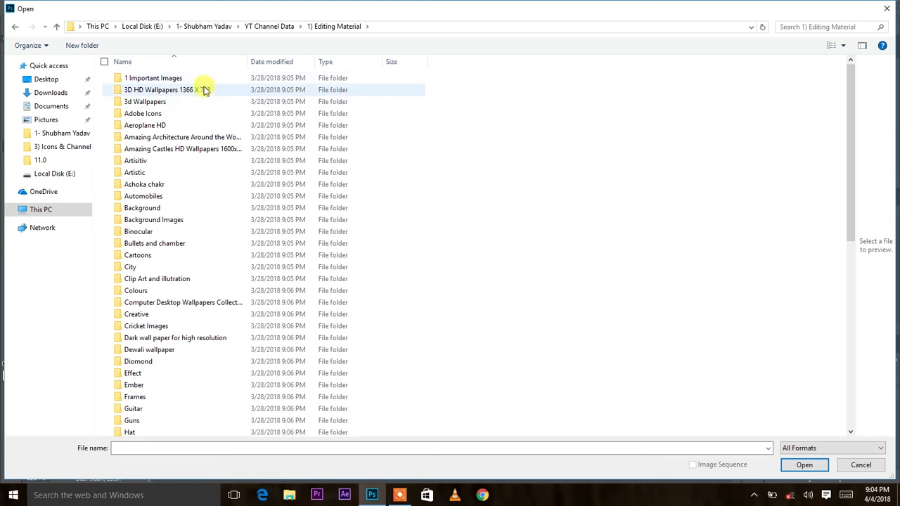
{"action": "left_click", "coordinate": [187, 102]}
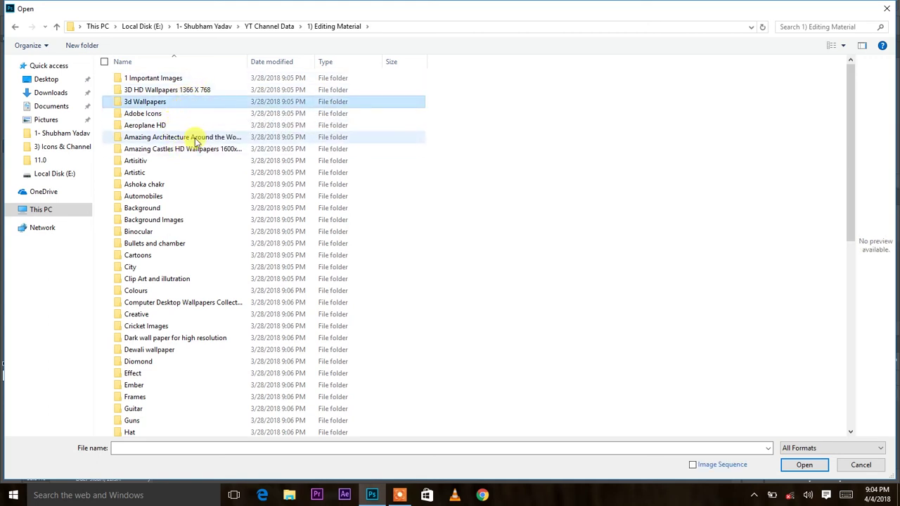
{"action": "double_click", "coordinate": [223, 139]}
Open 141.jpg and drag it with the Move tool into the portrait document
{"action": "scroll", "coordinate": [299, 145], "scroll_direction": "down", "scroll_amount": 2}
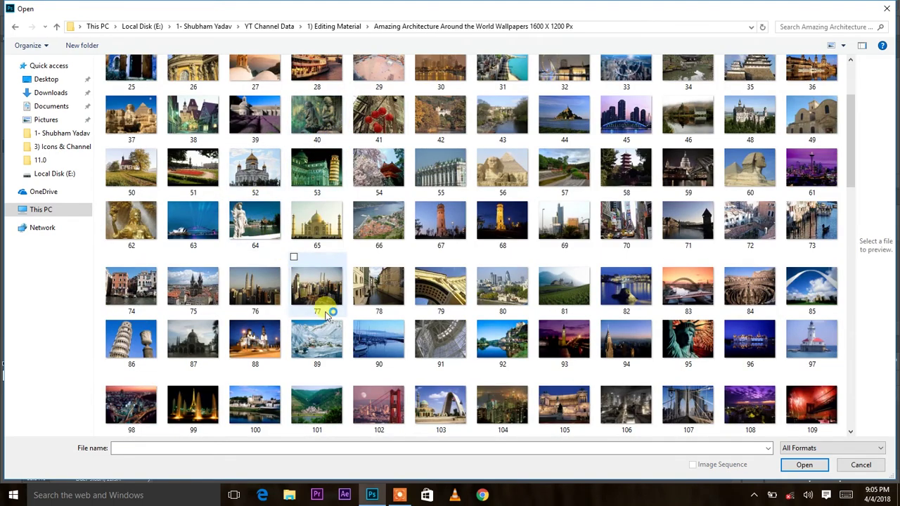
{"action": "scroll", "coordinate": [342, 323], "scroll_direction": "down", "scroll_amount": 4}
{"action": "scroll", "coordinate": [452, 320], "scroll_direction": "down", "scroll_amount": 3}
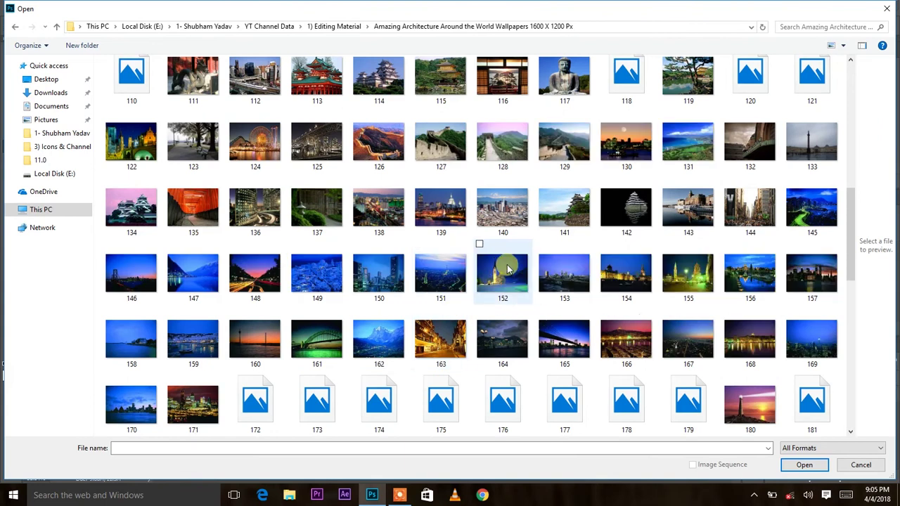
{"action": "mouse_move", "coordinate": [564, 209]}
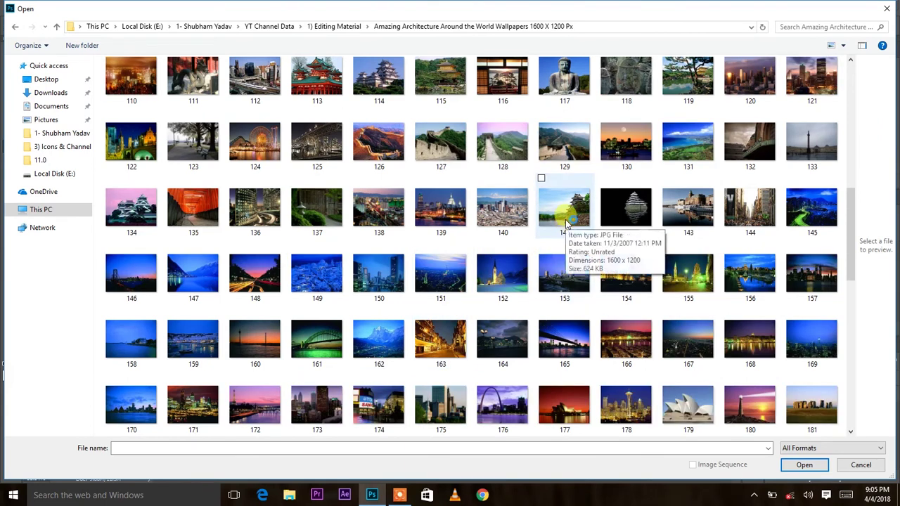
{"action": "double_click", "coordinate": [567, 224]}
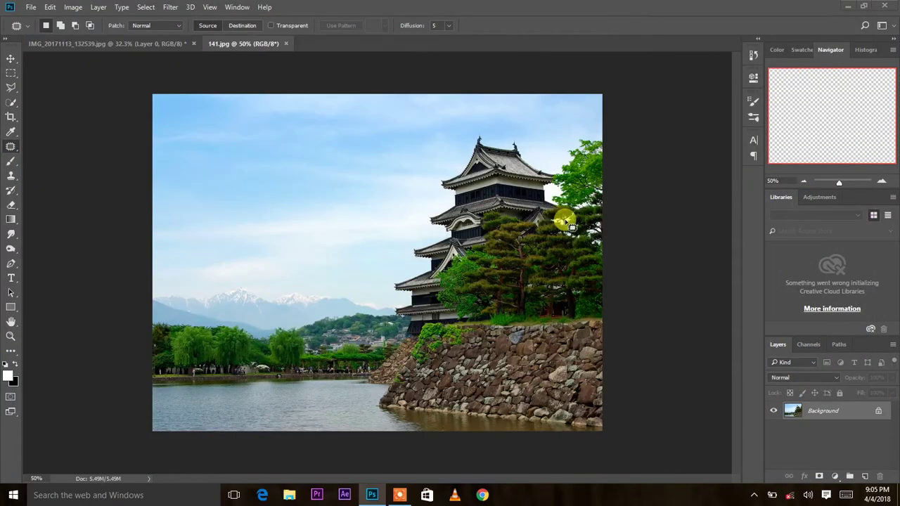
{"action": "key", "text": "v"}
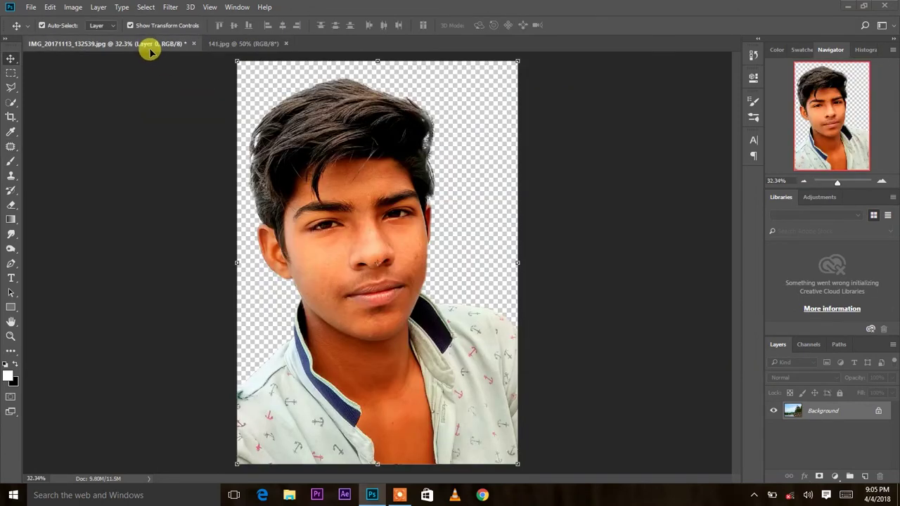
{"action": "left_click_drag", "start_coordinate": [149, 52], "coordinate": [323, 170]}
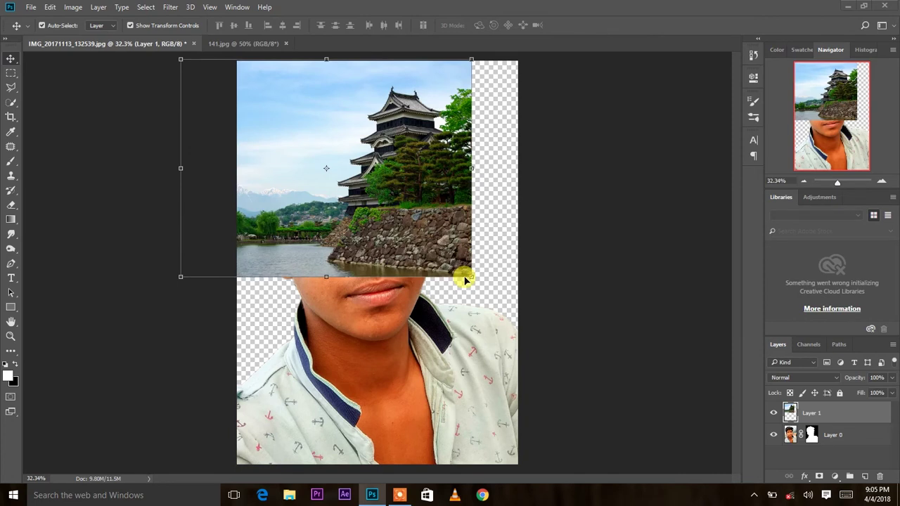
Scale Layer 1 up to cover the canvas, commit it, and move it below Layer 0
{"action": "left_click_drag", "start_coordinate": [469, 276], "coordinate": [590, 402]}
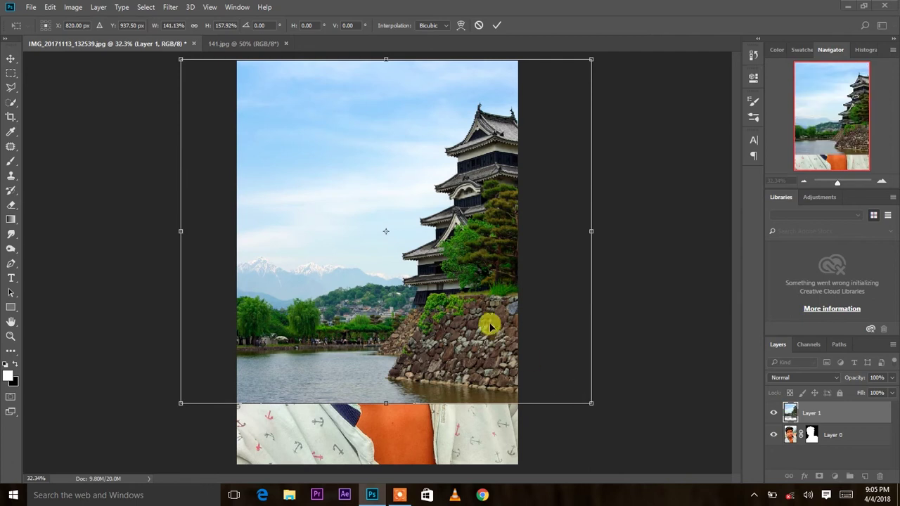
{"action": "left_click_drag", "start_coordinate": [491, 326], "coordinate": [488, 322]}
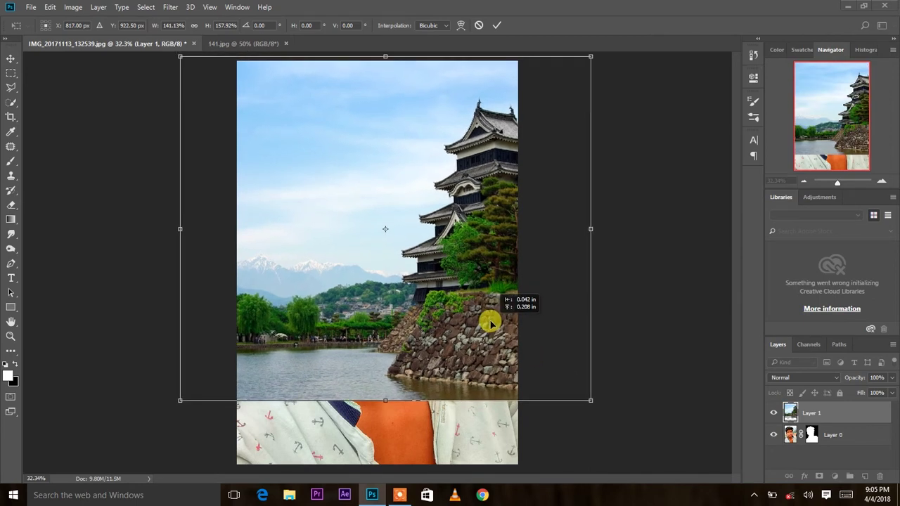
{"action": "left_click", "coordinate": [498, 26]}
{"action": "left_click_drag", "start_coordinate": [858, 411], "coordinate": [862, 437]}
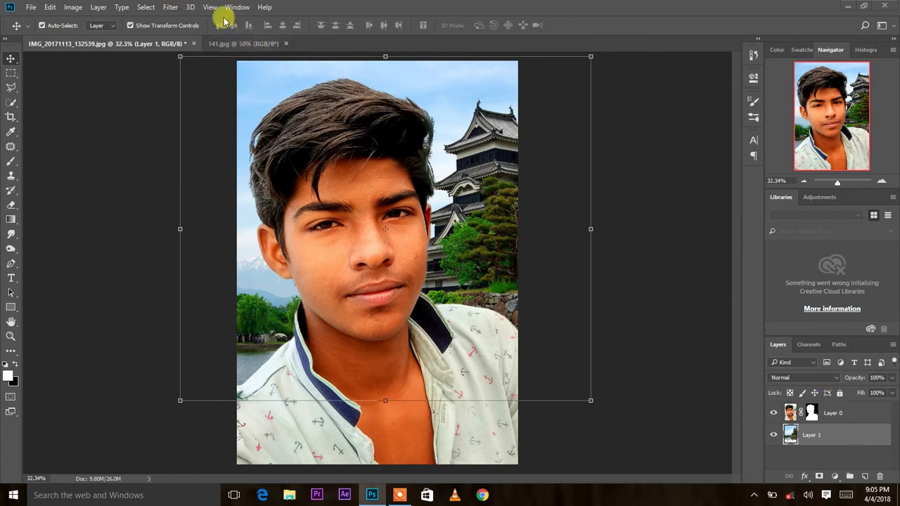
Apply Filter > Blur > Gaussian Blur with a 10-pixel radius to the castle layer
{"action": "left_click", "coordinate": [169, 7]}
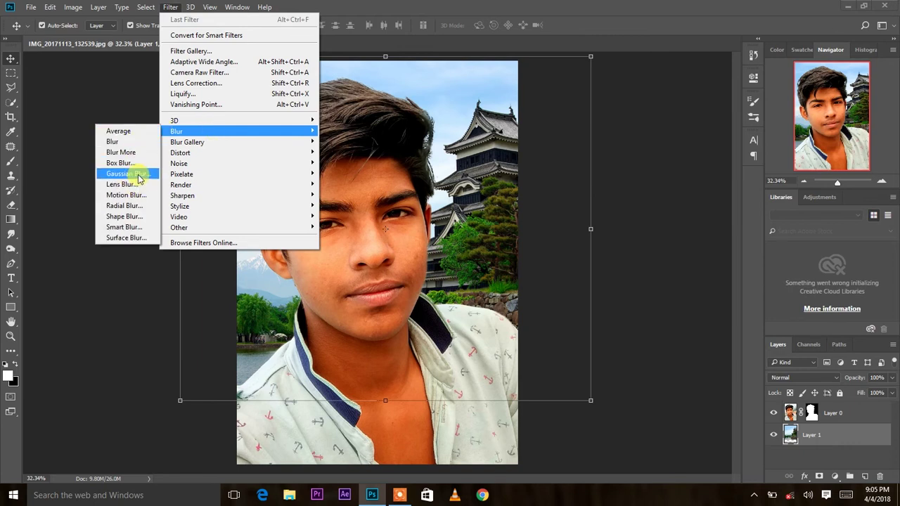
{"action": "mouse_move", "coordinate": [177, 131]}
{"action": "left_click", "coordinate": [146, 175]}
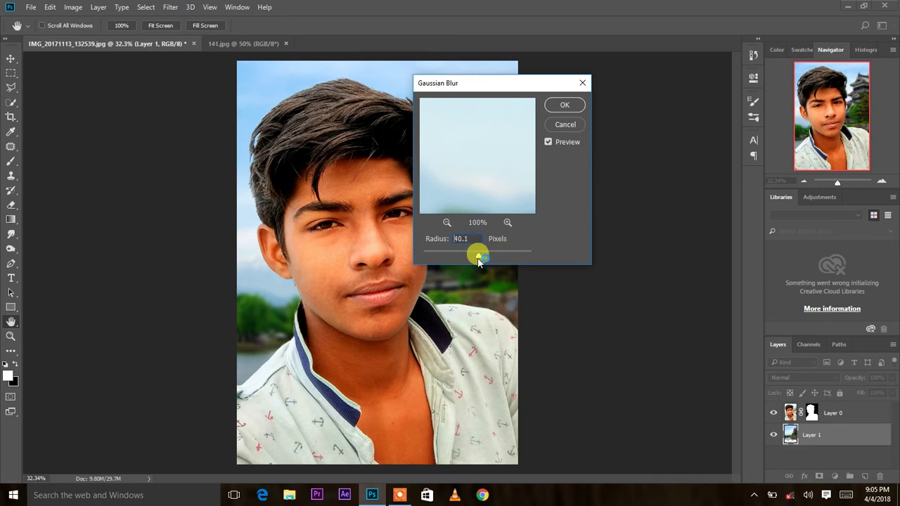
{"action": "left_click_drag", "start_coordinate": [478, 261], "coordinate": [478, 261]}
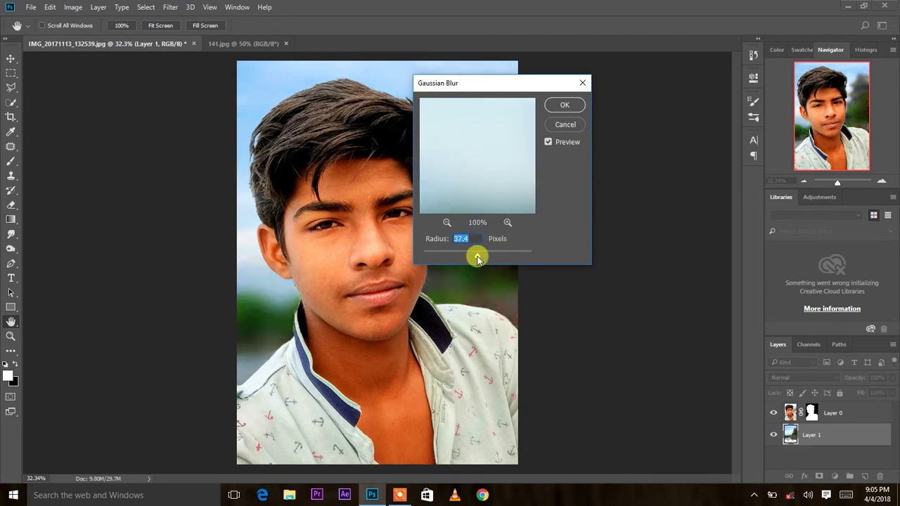
{"action": "left_click_drag", "start_coordinate": [470, 259], "coordinate": [466, 259]}
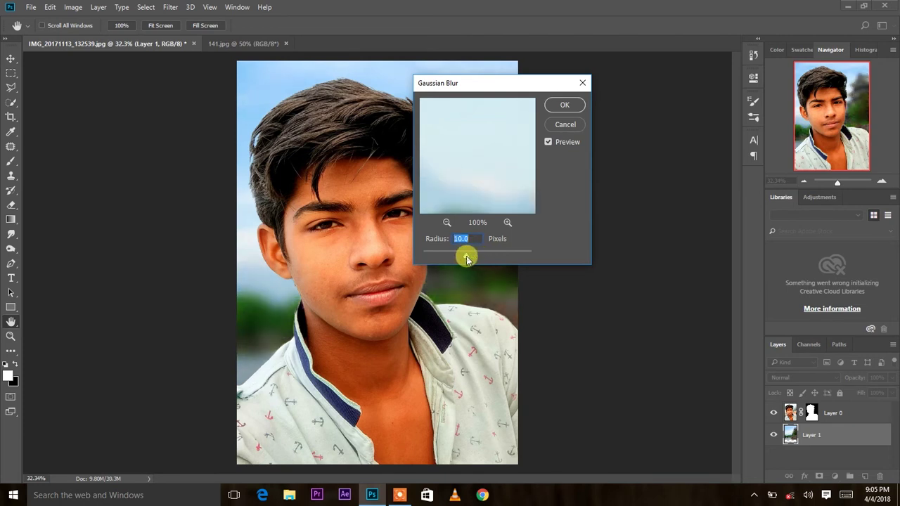
{"action": "left_click", "coordinate": [565, 104]}
{"action": "key", "text": "v"}
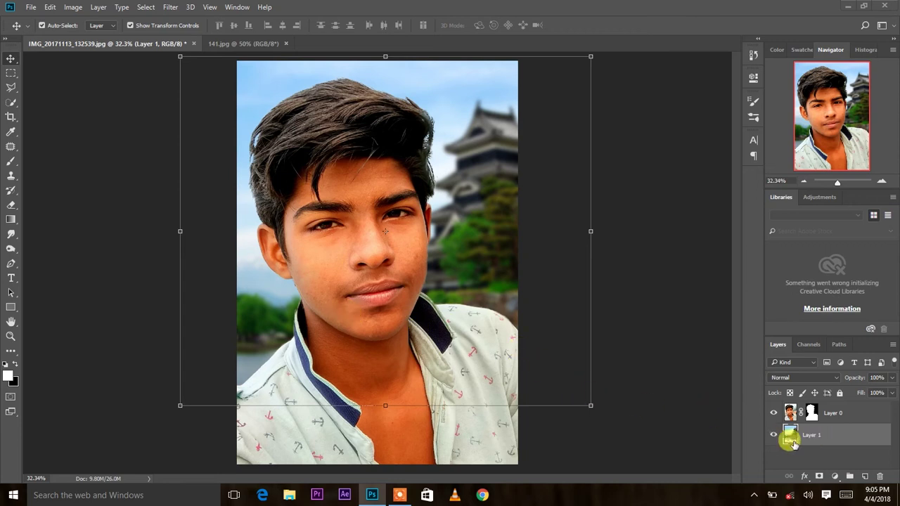
Start opening another image and browse up to the 1) Editing Material folder
{"action": "right_click", "coordinate": [435, 42]}
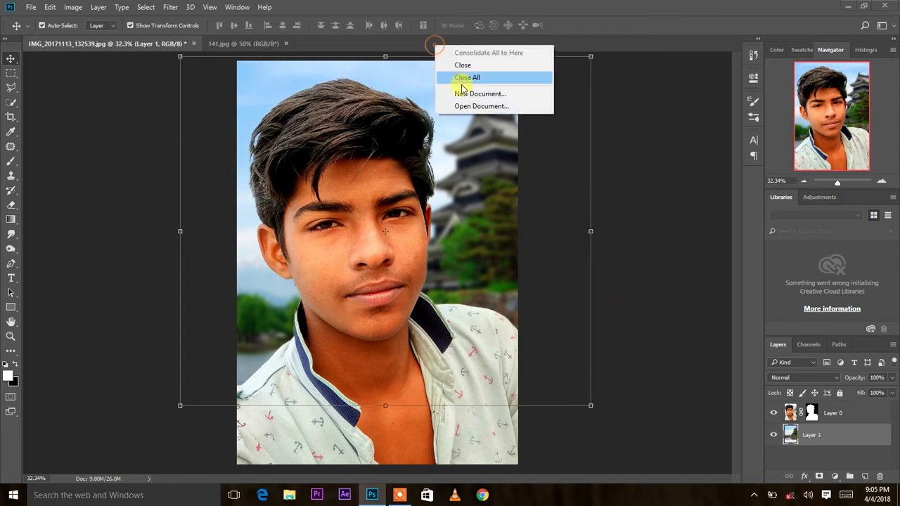
{"action": "left_click", "coordinate": [478, 106]}
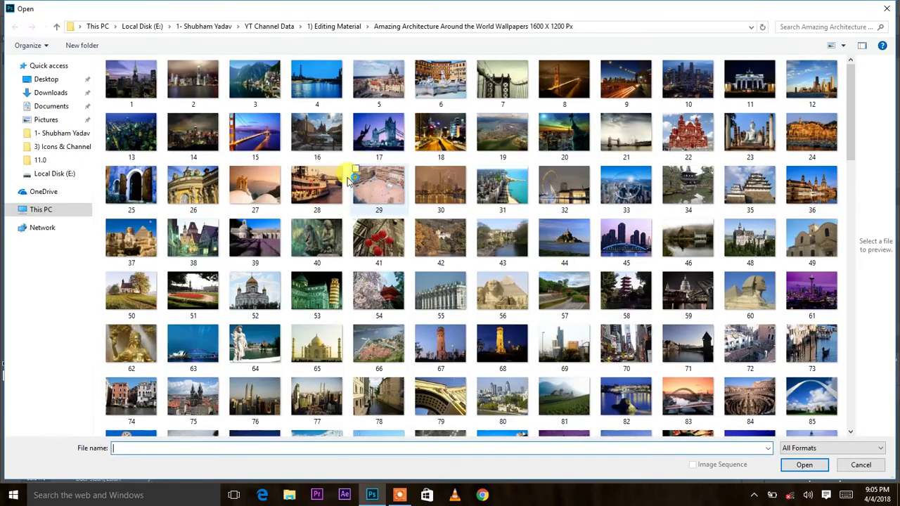
{"action": "left_click", "coordinate": [334, 26]}
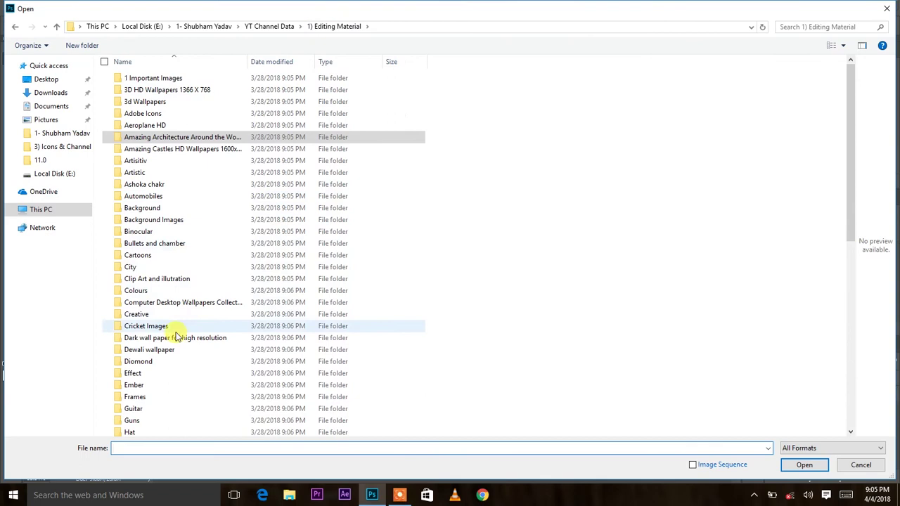
{"action": "scroll", "coordinate": [177, 341], "scroll_direction": "down", "scroll_amount": 2}
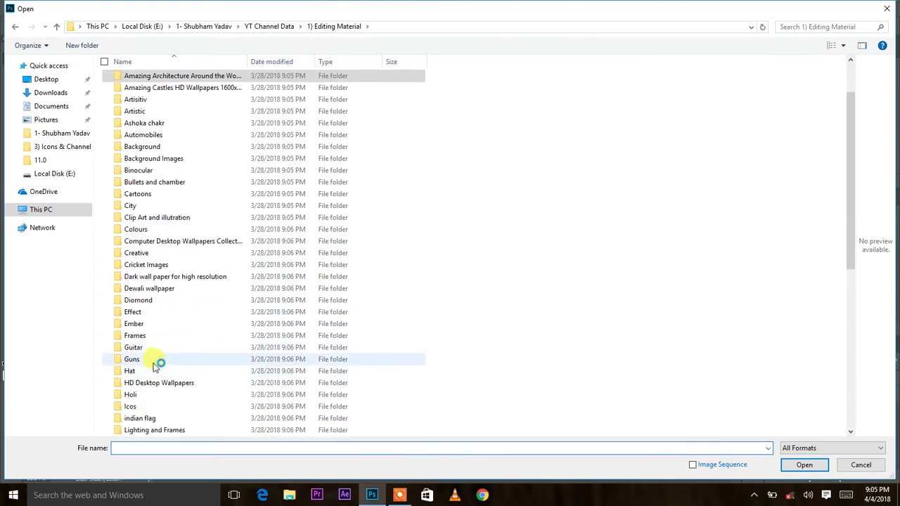
{"action": "type", "text": "l"}
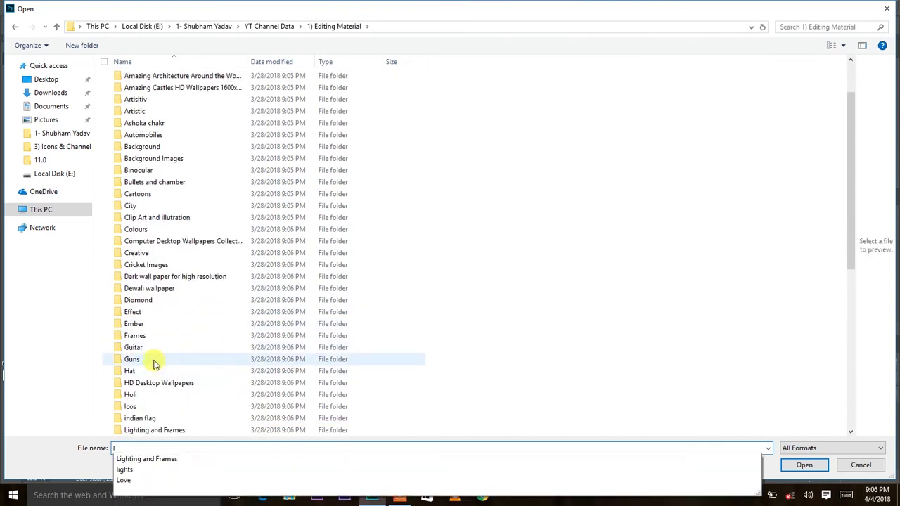
{"action": "key", "text": "BackSpace"}
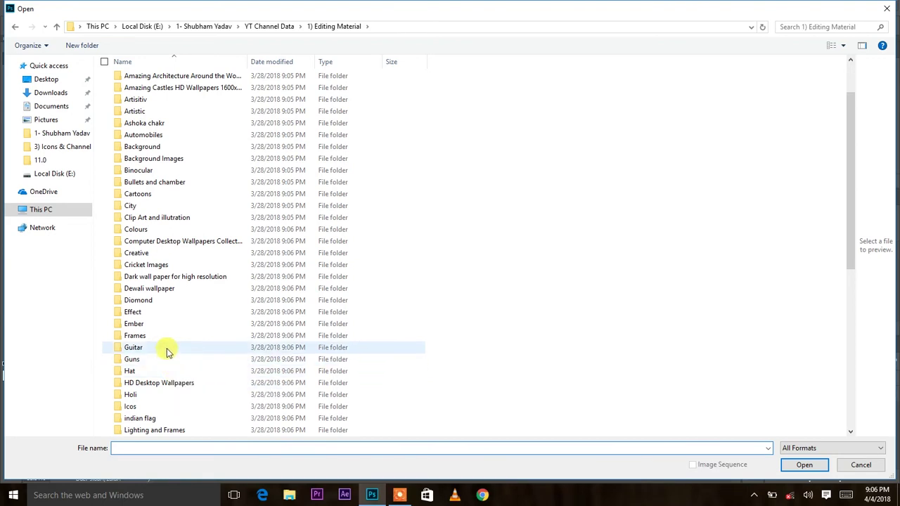
{"action": "scroll", "coordinate": [168, 341], "scroll_direction": "down", "scroll_amount": 1}
{"action": "scroll", "coordinate": [174, 316], "scroll_direction": "down", "scroll_amount": 1}
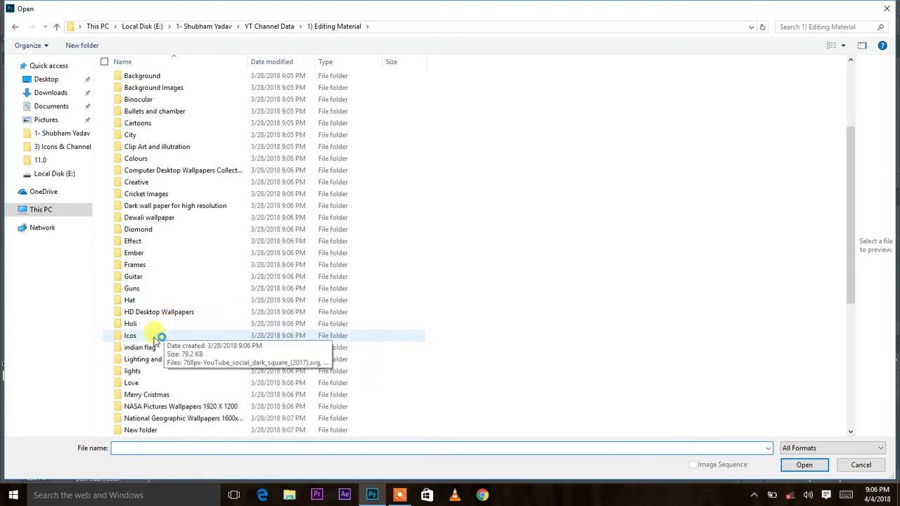
Open high_quality_lens_flares_in_png_05_by_genivaldosouza-d9ztl6e.png from the lights folder
{"action": "left_click", "coordinate": [161, 373]}
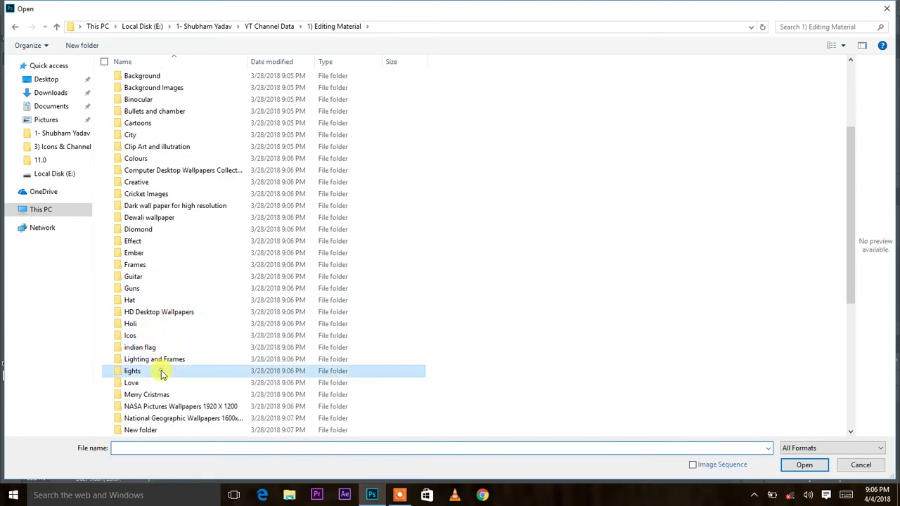
{"action": "double_click", "coordinate": [161, 372]}
{"action": "left_click", "coordinate": [360, 71]}
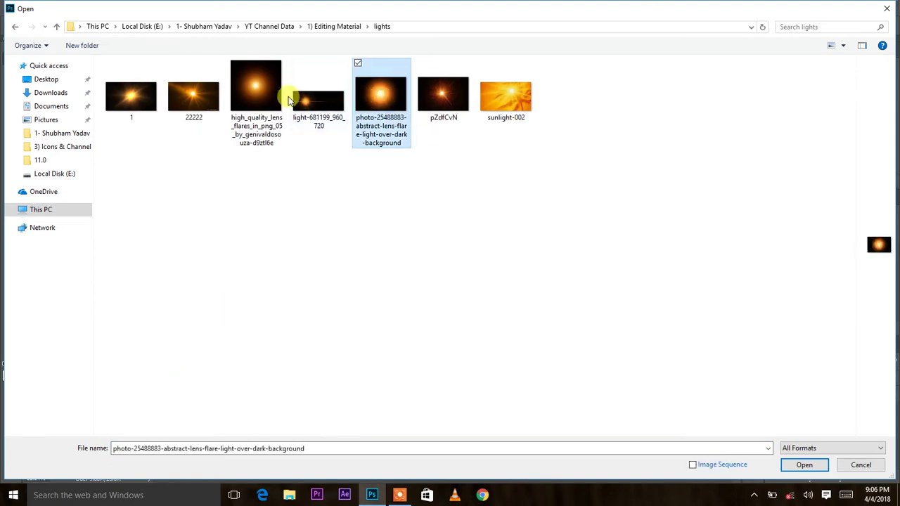
{"action": "left_click", "coordinate": [271, 92]}
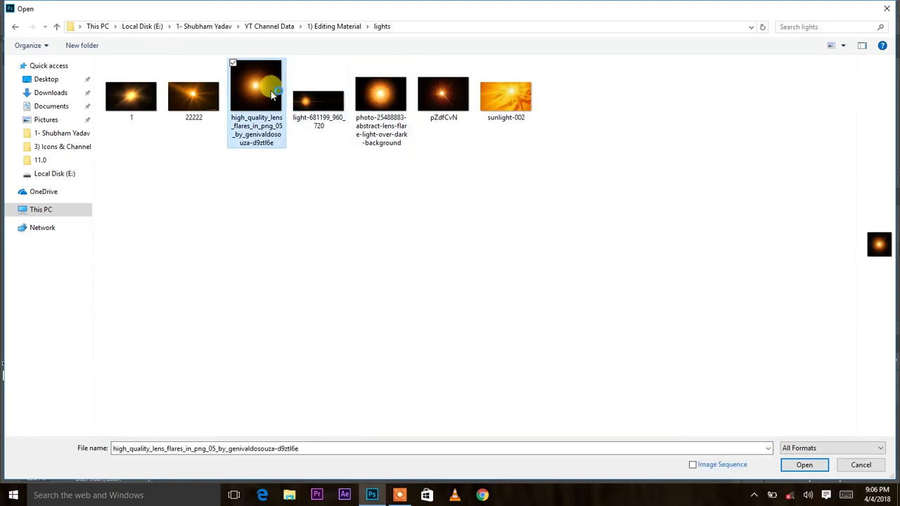
{"action": "double_click", "coordinate": [271, 92]}
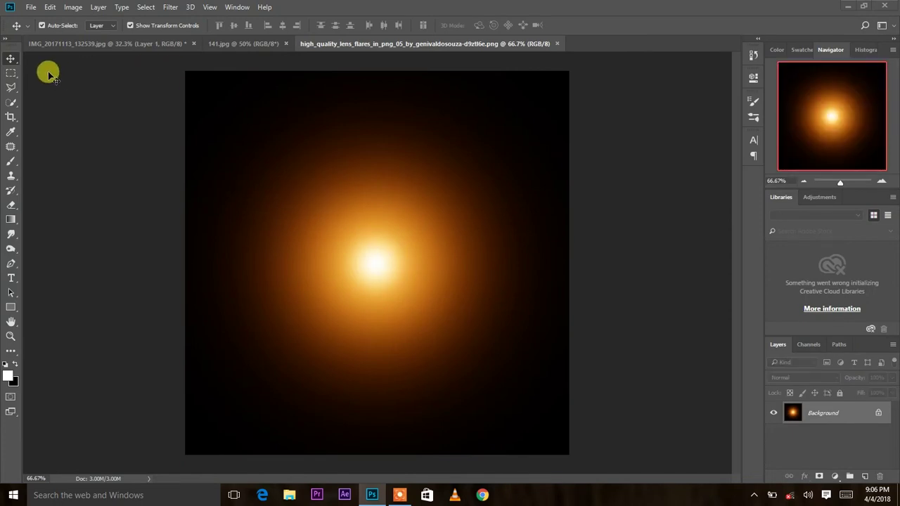
Bring the flare into the portrait document, enlarge it and move it left of the face
{"action": "mouse_move", "coordinate": [484, 214]}
{"action": "left_mouse_down"}
{"action": "mouse_move", "coordinate": [80, 45]}
{"action": "mouse_move", "coordinate": [359, 157]}
{"action": "left_mouse_up"}
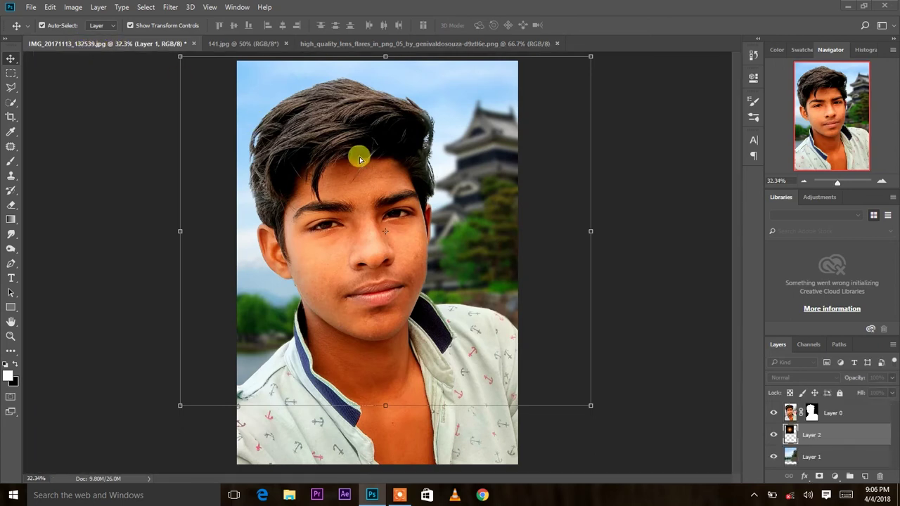
{"action": "left_click_drag", "start_coordinate": [448, 246], "coordinate": [609, 368]}
{"action": "mouse_move", "coordinate": [480, 310]}
{"action": "left_mouse_down"}
{"action": "mouse_move", "coordinate": [388, 345]}
{"action": "mouse_move", "coordinate": [382, 263]}
{"action": "left_mouse_up"}
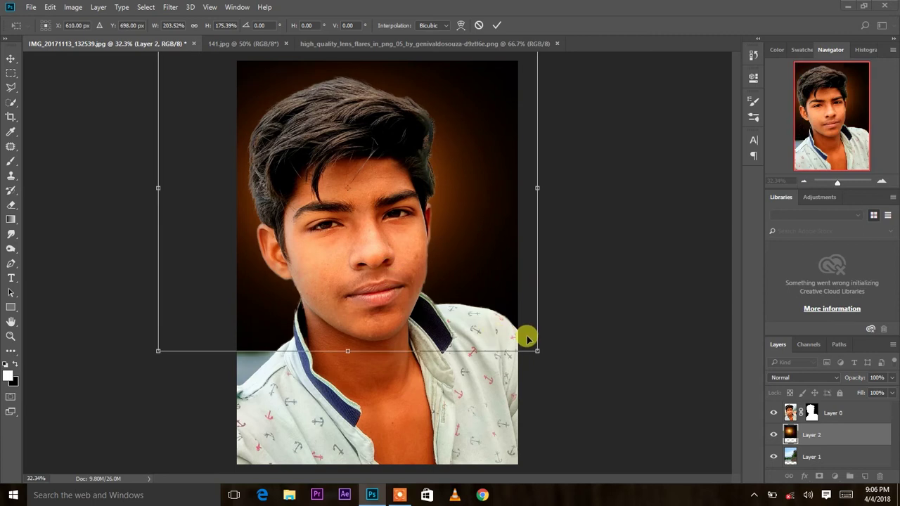
{"action": "left_click_drag", "start_coordinate": [527, 336], "coordinate": [607, 412]}
{"action": "mouse_move", "coordinate": [482, 358]}
{"action": "left_mouse_down"}
{"action": "mouse_move", "coordinate": [208, 367]}
{"action": "mouse_move", "coordinate": [346, 395]}
{"action": "left_mouse_up"}
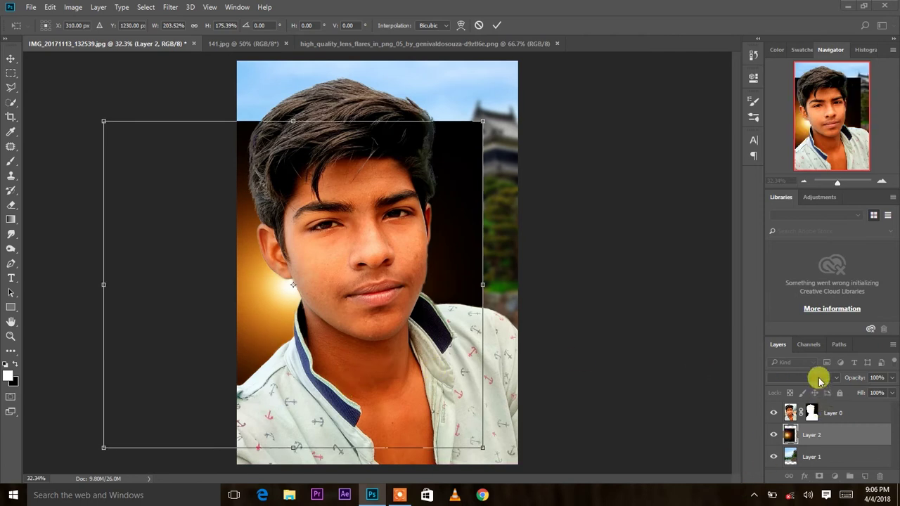
Set the flare layer to Screen, settle the glow over the castle and commit the transform
{"action": "left_click", "coordinate": [819, 380]}
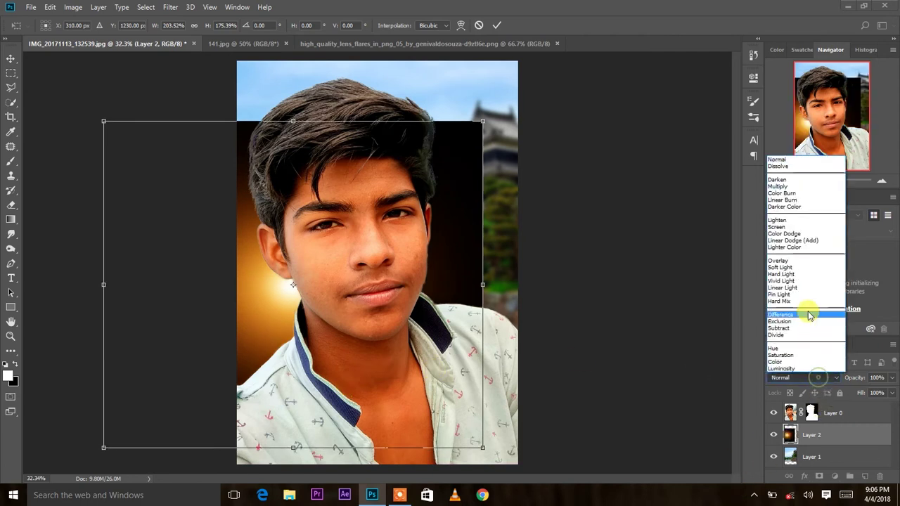
{"action": "left_click", "coordinate": [792, 228]}
{"action": "left_click_drag", "start_coordinate": [263, 345], "coordinate": [393, 241]}
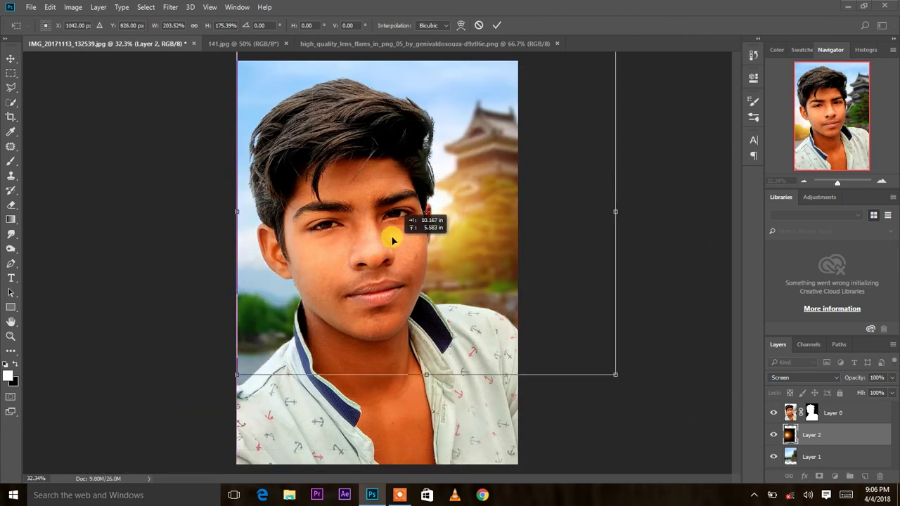
{"action": "mouse_move", "coordinate": [600, 352]}
{"action": "left_mouse_down"}
{"action": "mouse_move", "coordinate": [599, 404]}
{"action": "mouse_move", "coordinate": [595, 381]}
{"action": "mouse_move", "coordinate": [633, 430]}
{"action": "left_mouse_up"}
{"action": "mouse_move", "coordinate": [538, 403]}
{"action": "left_mouse_down"}
{"action": "mouse_move", "coordinate": [517, 380]}
{"action": "mouse_move", "coordinate": [522, 403]}
{"action": "left_mouse_up"}
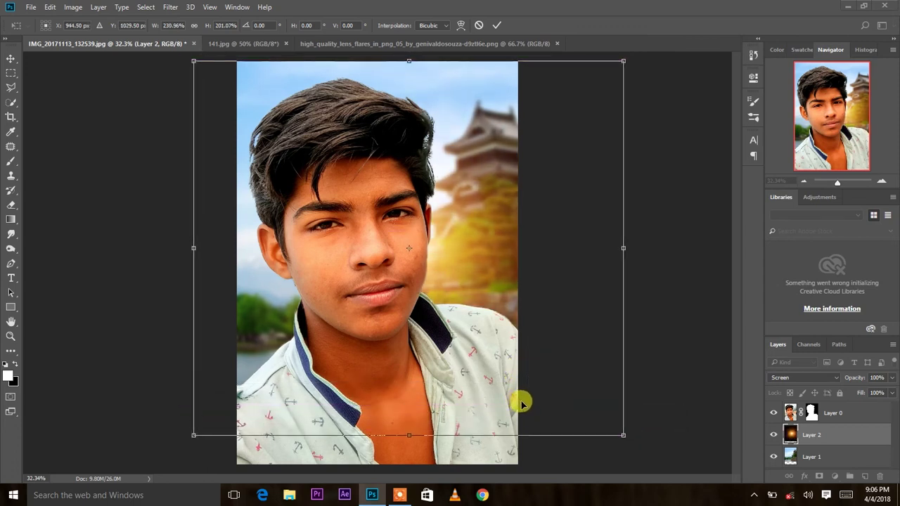
{"action": "key", "text": "Return"}
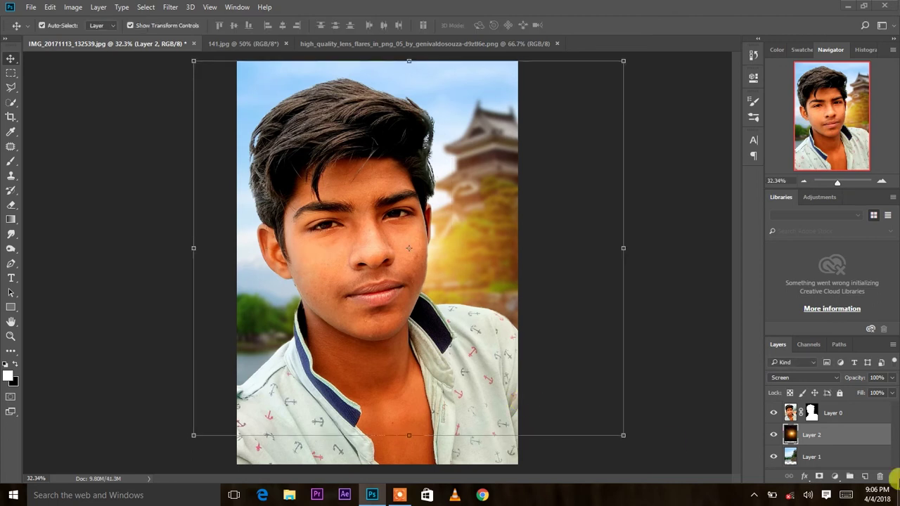
Duplicate the flare as Layer 2 copy and shift the copy toward the lower left
{"action": "right_click", "coordinate": [873, 431]}
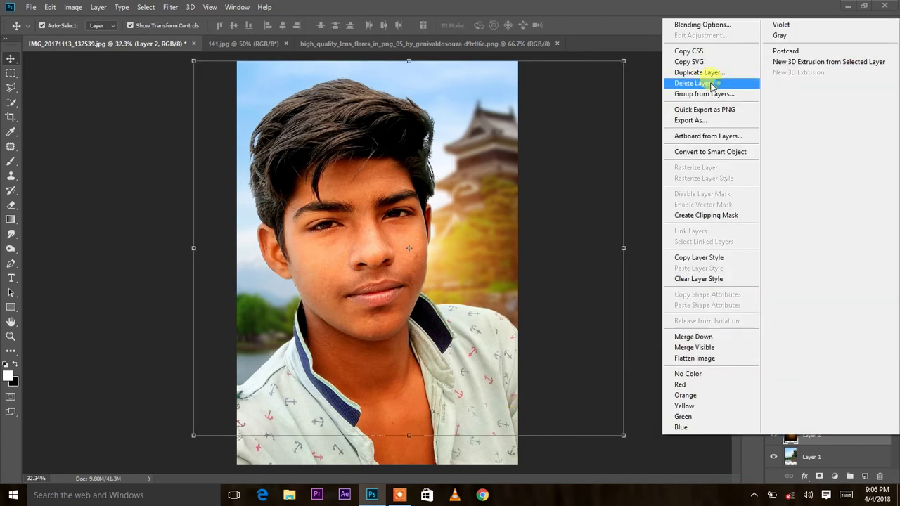
{"action": "left_click", "coordinate": [705, 73]}
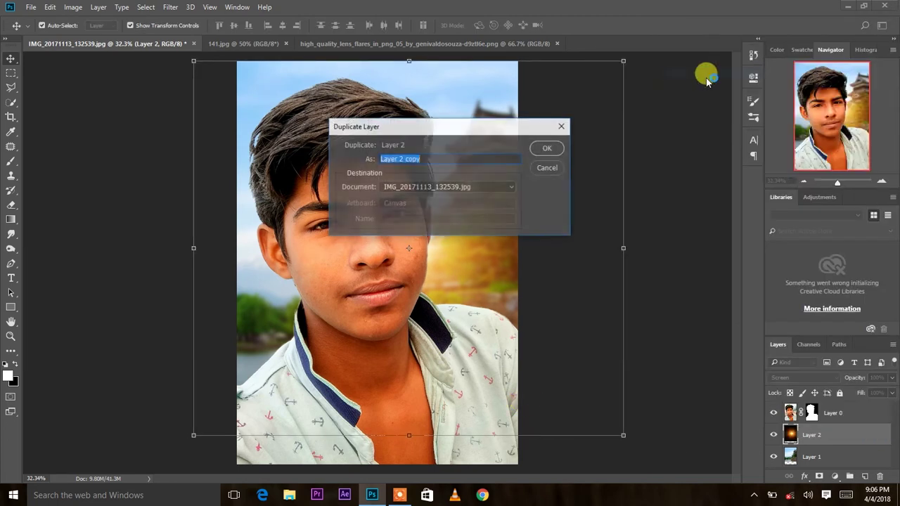
{"action": "left_click", "coordinate": [547, 149]}
{"action": "mouse_move", "coordinate": [512, 275]}
{"action": "left_mouse_down"}
{"action": "mouse_move", "coordinate": [393, 339]}
{"action": "mouse_move", "coordinate": [371, 397]}
{"action": "mouse_move", "coordinate": [356, 407]}
{"action": "mouse_move", "coordinate": [376, 373]}
{"action": "mouse_move", "coordinate": [394, 365]}
{"action": "left_mouse_up"}
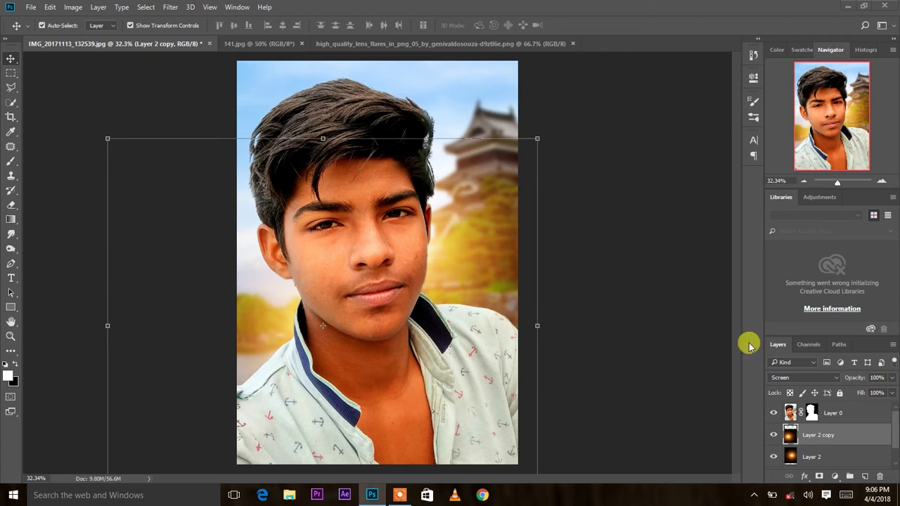
{"action": "left_click", "coordinate": [865, 415]}
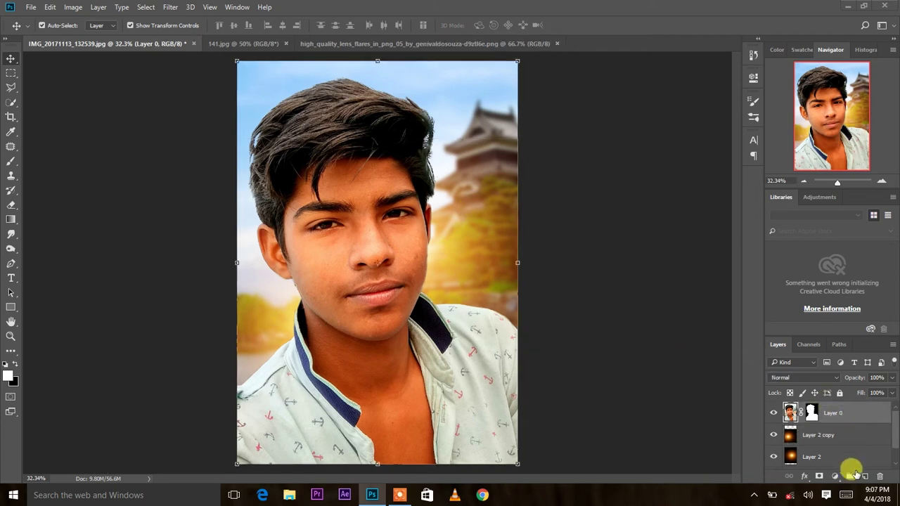
Create Layer 3 and fill it with a merged copy of the composite via Apply Image
{"action": "left_click", "coordinate": [866, 478]}
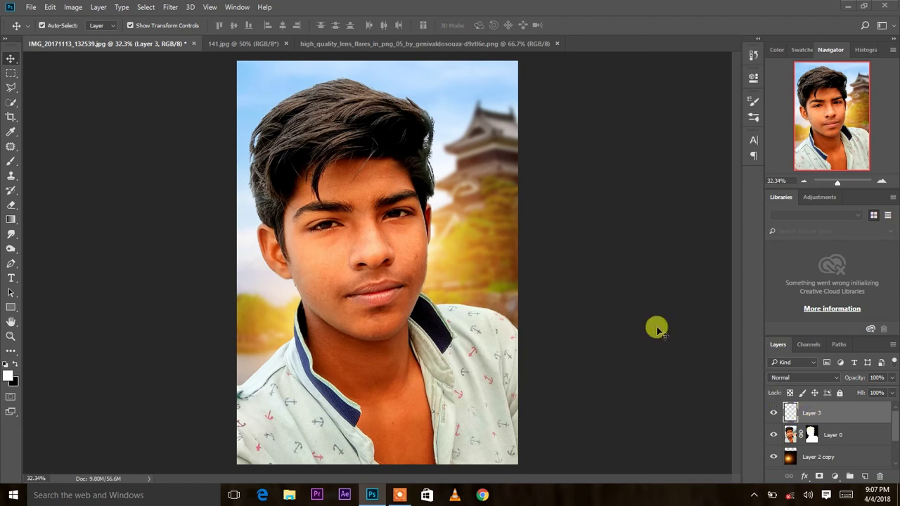
{"action": "left_click", "coordinate": [72, 7]}
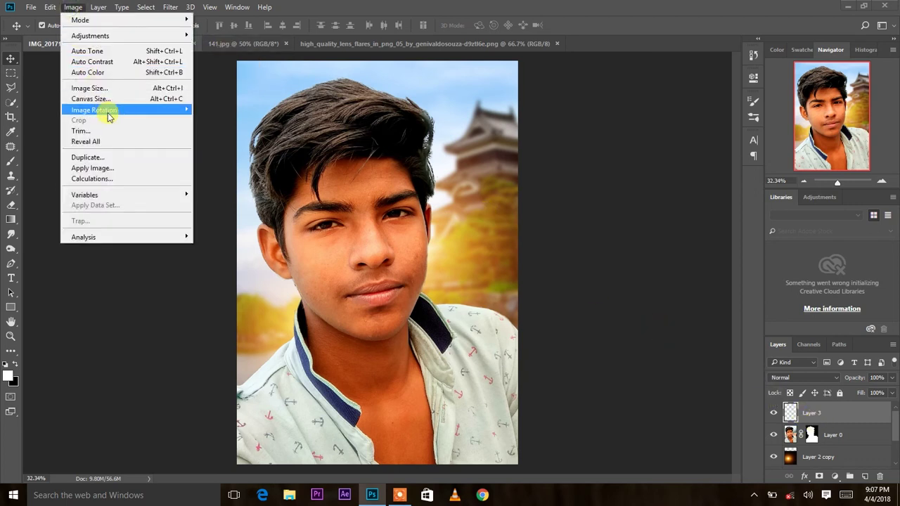
{"action": "left_click", "coordinate": [102, 169]}
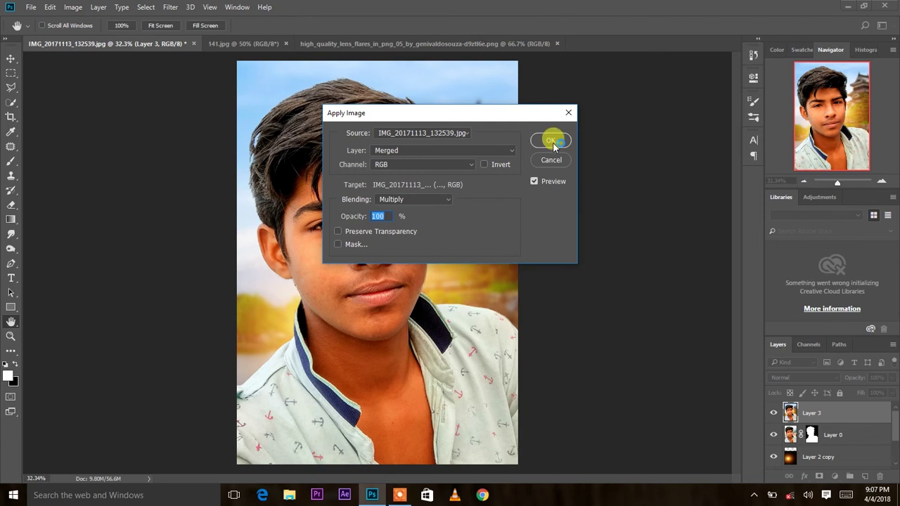
{"action": "left_click", "coordinate": [552, 142]}
{"action": "key", "text": "v"}
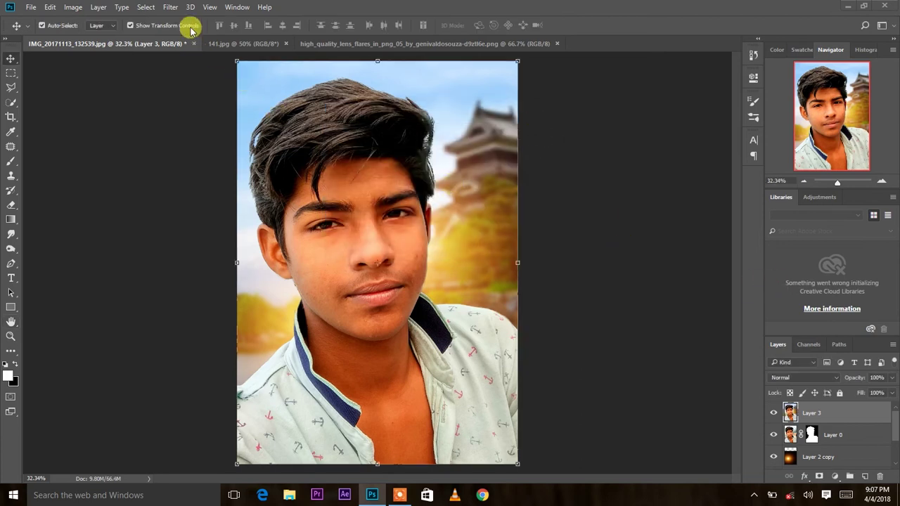
{"action": "left_click", "coordinate": [170, 7]}
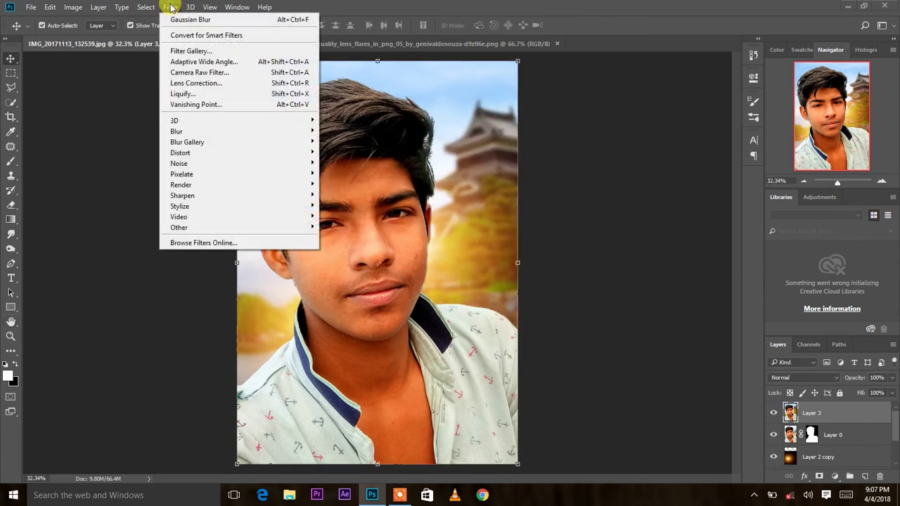
Launch the Camera Raw filter on Layer 3 and zoom the preview onto the face
{"action": "left_click", "coordinate": [214, 73]}
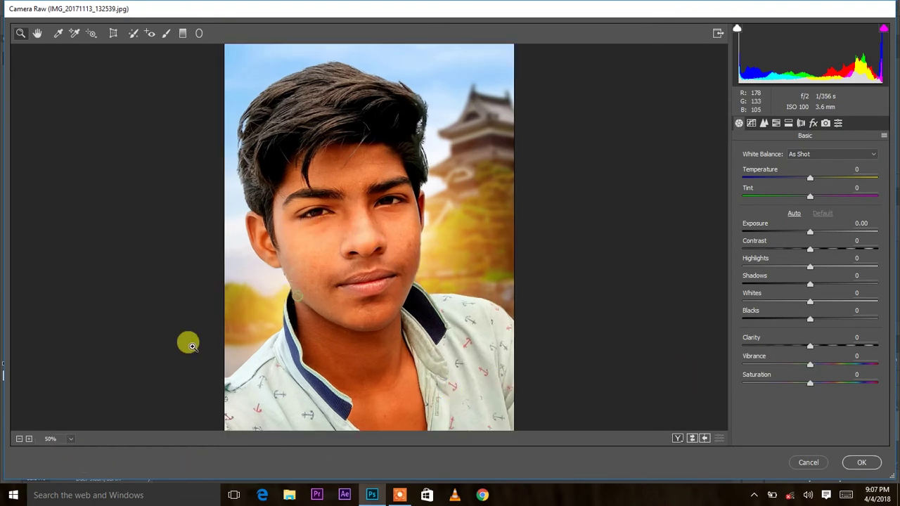
{"action": "key", "text": "ctrl+plus"}
{"action": "scroll", "coordinate": [306, 226], "scroll_direction": "up", "scroll_amount": 3}
{"action": "scroll", "coordinate": [309, 229], "scroll_direction": "down", "scroll_amount": 2}
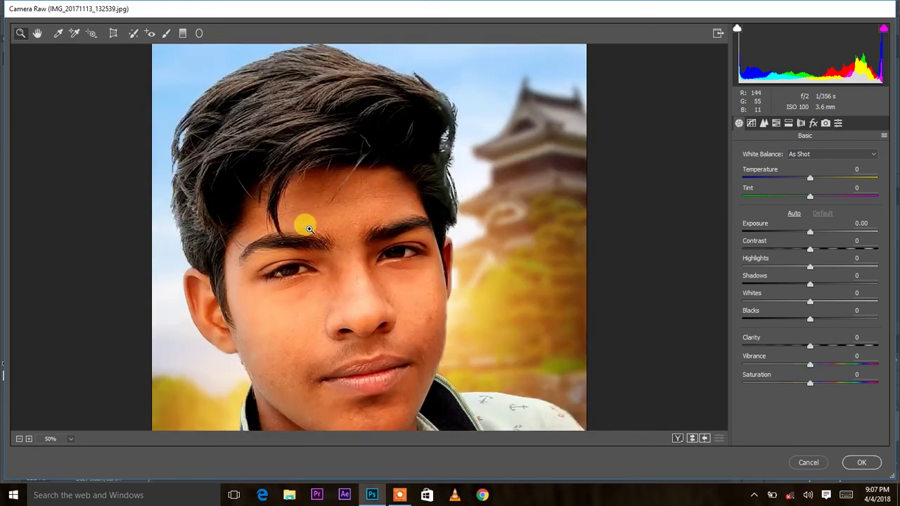
{"action": "scroll", "coordinate": [311, 229], "scroll_direction": "down", "scroll_amount": 1}
{"action": "scroll", "coordinate": [309, 224], "scroll_direction": "down", "scroll_amount": 1}
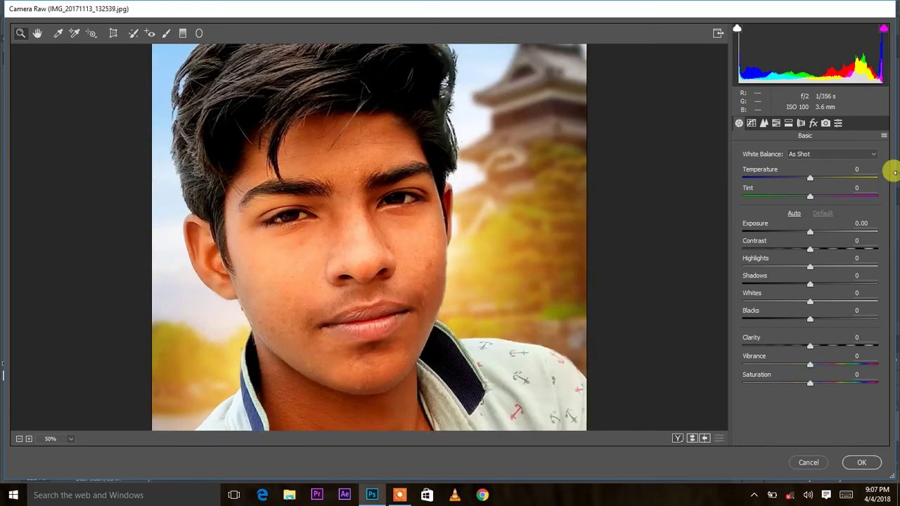
Set Temperature +9, Exposure +0.25, Highlights -16 and Vibrance -10 in the Basic panel
{"action": "left_click_drag", "start_coordinate": [816, 182], "coordinate": [822, 181]}
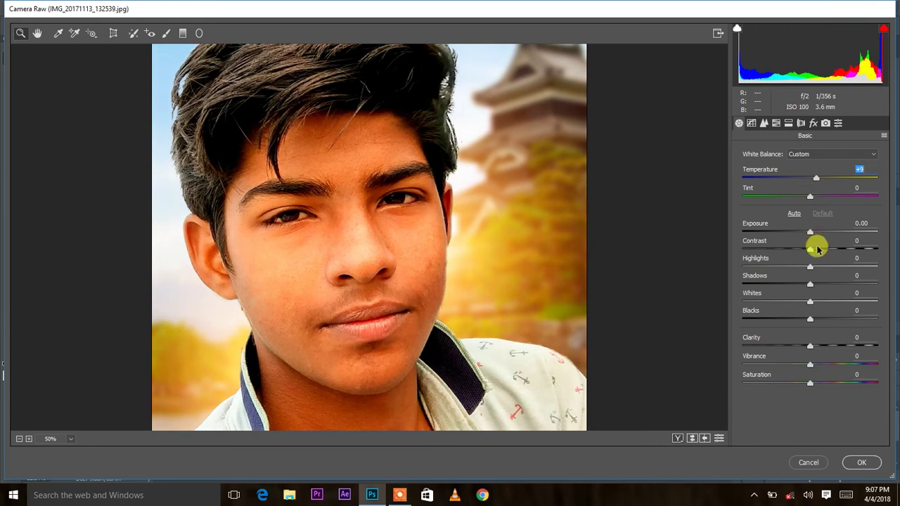
{"action": "left_click_drag", "start_coordinate": [814, 233], "coordinate": [823, 254]}
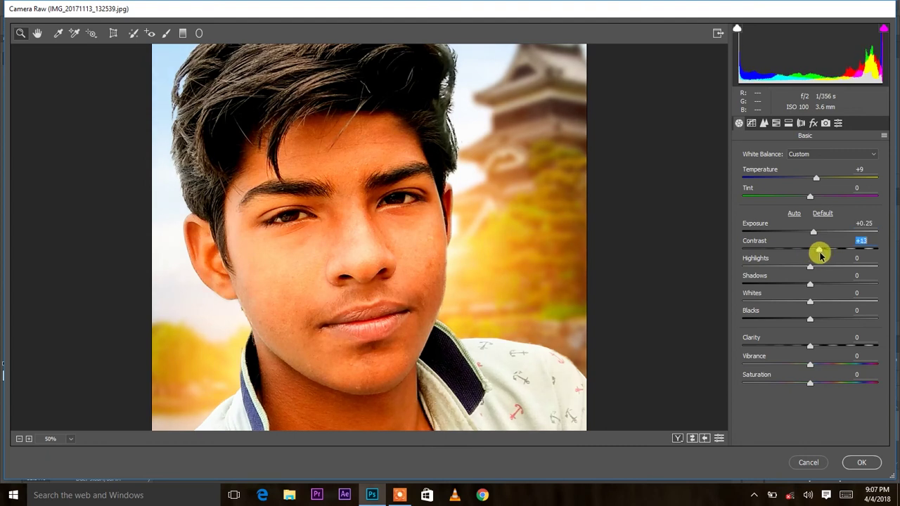
{"action": "mouse_move", "coordinate": [811, 269]}
{"action": "left_mouse_down"}
{"action": "mouse_move", "coordinate": [794, 268]}
{"action": "mouse_move", "coordinate": [802, 285]}
{"action": "mouse_move", "coordinate": [835, 302]}
{"action": "mouse_move", "coordinate": [787, 312]}
{"action": "mouse_move", "coordinate": [826, 347]}
{"action": "mouse_move", "coordinate": [779, 349]}
{"action": "left_mouse_up"}
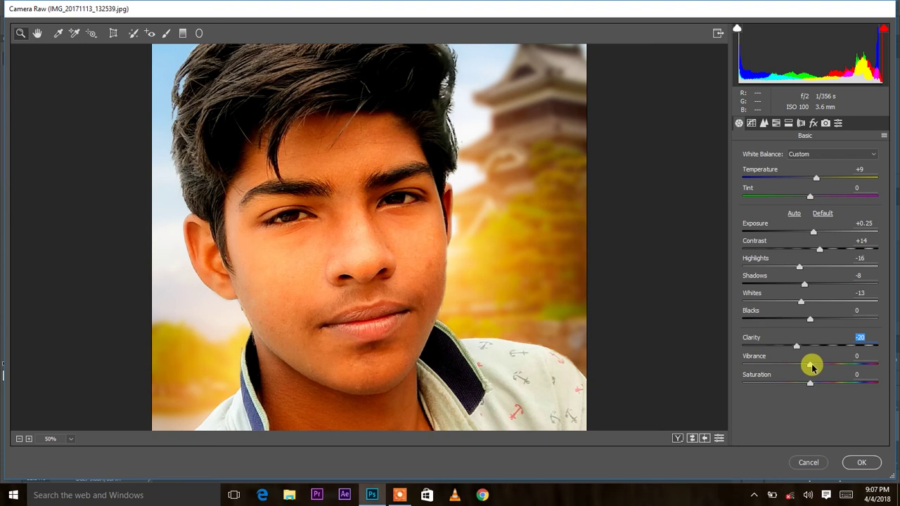
{"action": "mouse_move", "coordinate": [827, 369]}
{"action": "left_mouse_down"}
{"action": "mouse_move", "coordinate": [799, 366]}
{"action": "mouse_move", "coordinate": [809, 371]}
{"action": "left_mouse_up"}
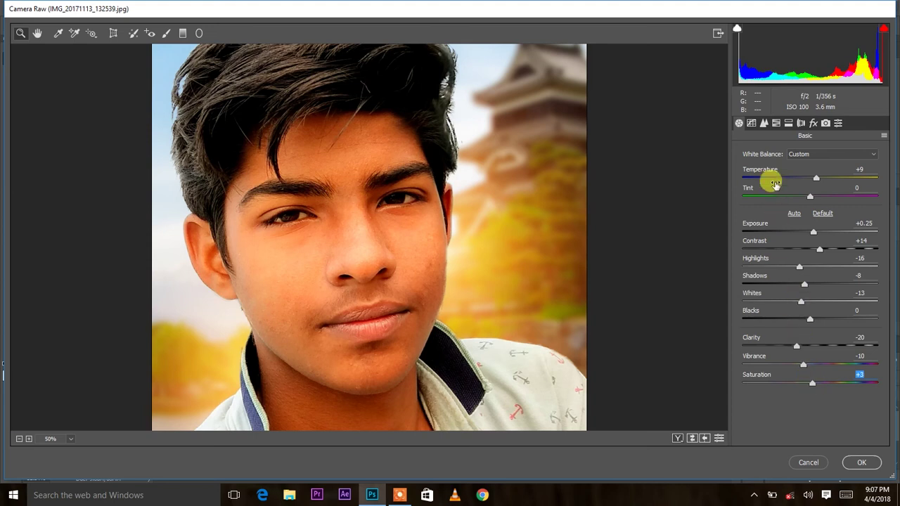
In the Detail tab, set Luminance noise reduction to 35 and Luminance Detail to 45
{"action": "left_click", "coordinate": [764, 124]}
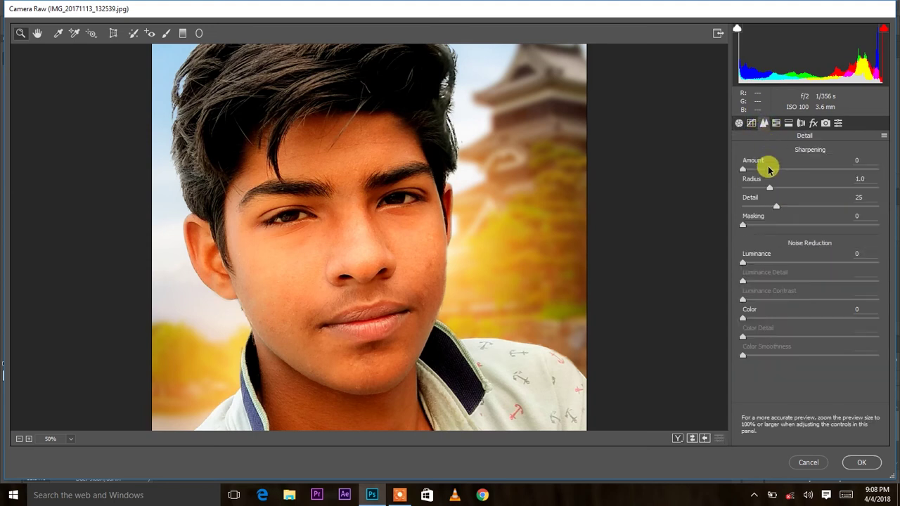
{"action": "left_click_drag", "start_coordinate": [746, 263], "coordinate": [768, 264]}
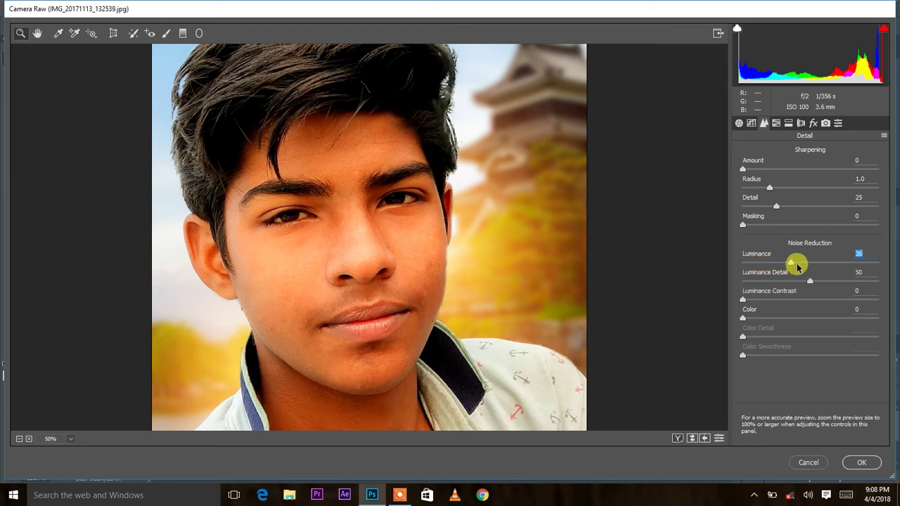
{"action": "mouse_move", "coordinate": [797, 266]}
{"action": "left_mouse_down"}
{"action": "mouse_move", "coordinate": [774, 285]}
{"action": "mouse_move", "coordinate": [805, 286]}
{"action": "left_mouse_up"}
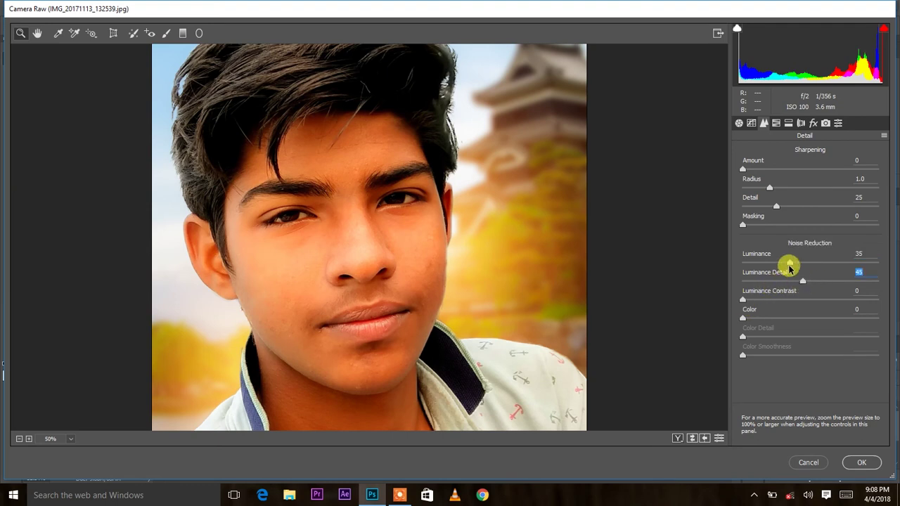
In HSL Luminance, set Reds +15, Oranges -8 and Magentas +23
{"action": "left_click", "coordinate": [776, 123]}
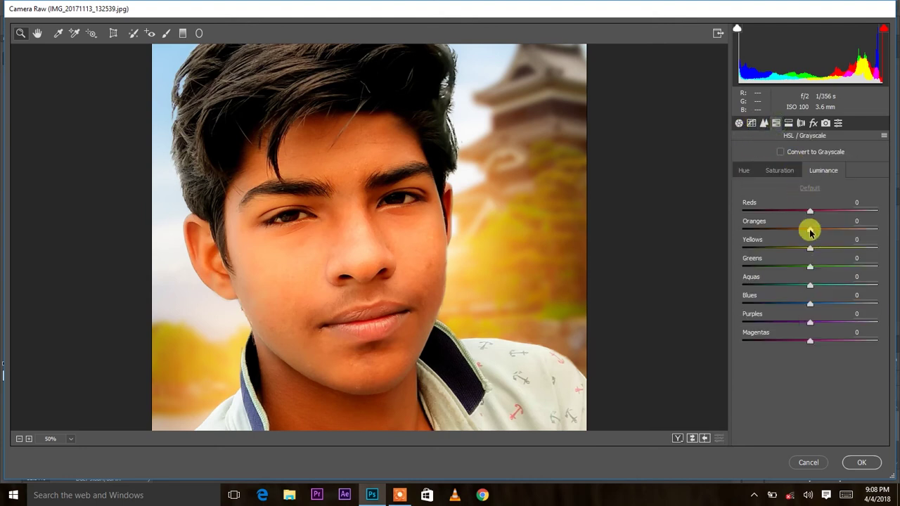
{"action": "mouse_move", "coordinate": [809, 230]}
{"action": "left_mouse_down"}
{"action": "mouse_move", "coordinate": [801, 231]}
{"action": "mouse_move", "coordinate": [825, 212]}
{"action": "mouse_move", "coordinate": [841, 213]}
{"action": "mouse_move", "coordinate": [821, 218]}
{"action": "left_mouse_up"}
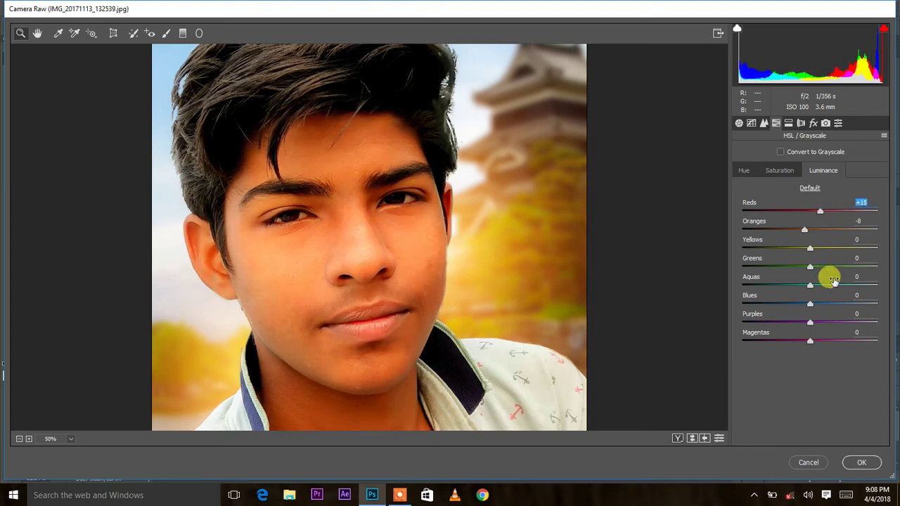
{"action": "mouse_move", "coordinate": [808, 342]}
{"action": "left_mouse_down"}
{"action": "mouse_move", "coordinate": [838, 343]}
{"action": "mouse_move", "coordinate": [775, 344]}
{"action": "mouse_move", "coordinate": [822, 342]}
{"action": "left_mouse_up"}
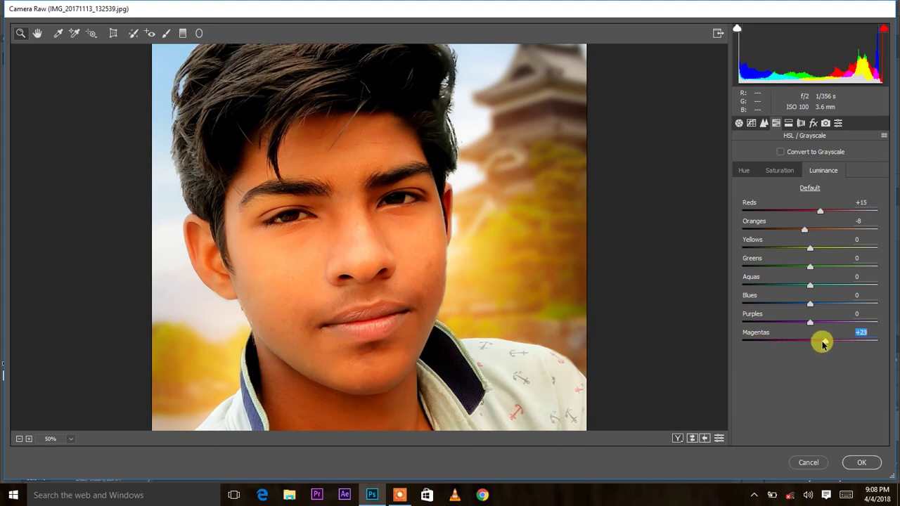
{"action": "left_click", "coordinate": [790, 124]}
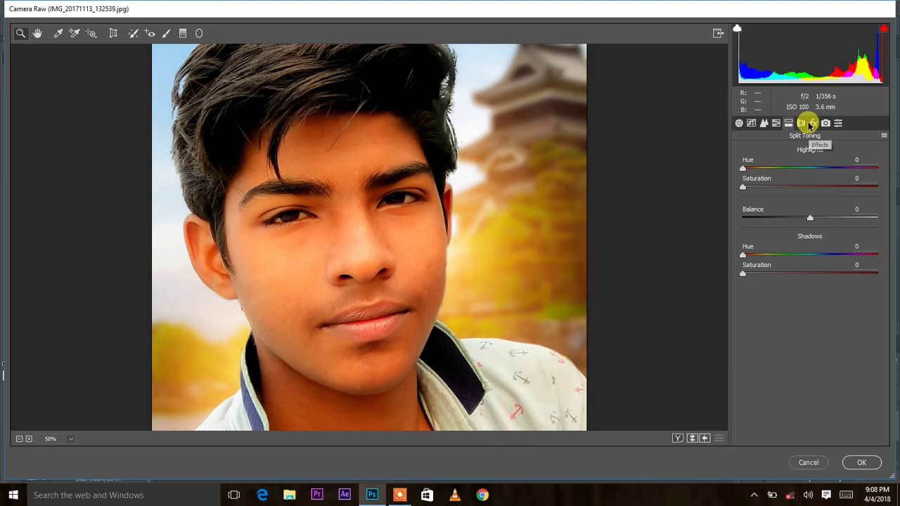
Add a post-crop vignette of -46, Midpoint 49, Highlights 31, then apply the Camera Raw edits
{"action": "left_click", "coordinate": [814, 123]}
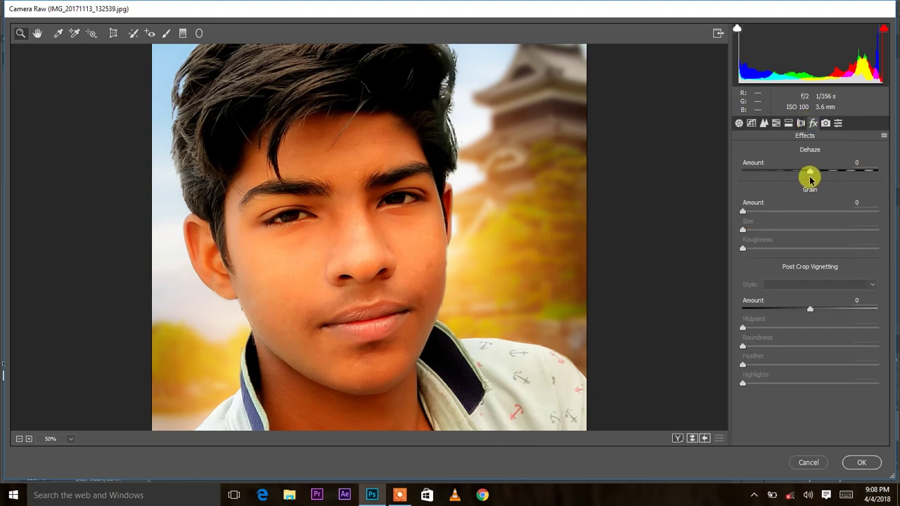
{"action": "mouse_move", "coordinate": [807, 310]}
{"action": "left_mouse_down"}
{"action": "mouse_move", "coordinate": [770, 320]}
{"action": "mouse_move", "coordinate": [779, 321]}
{"action": "left_mouse_up"}
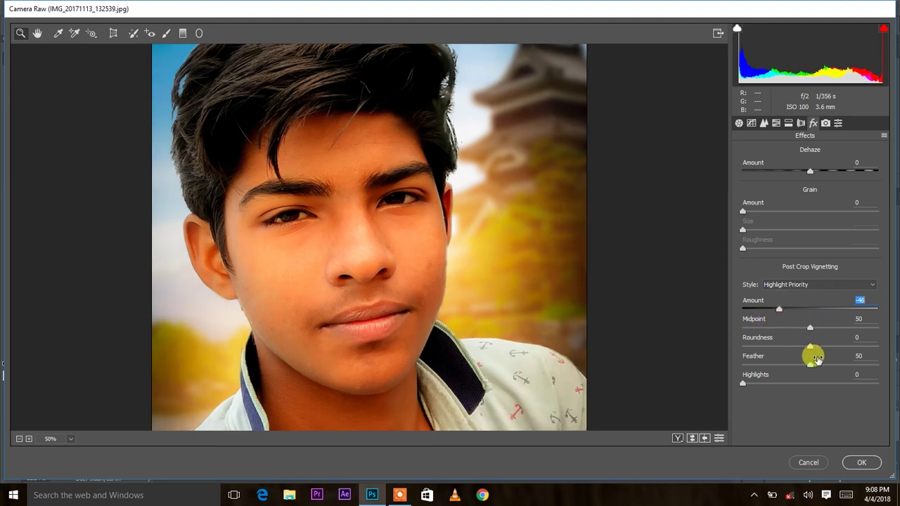
{"action": "left_click_drag", "start_coordinate": [811, 328], "coordinate": [810, 331]}
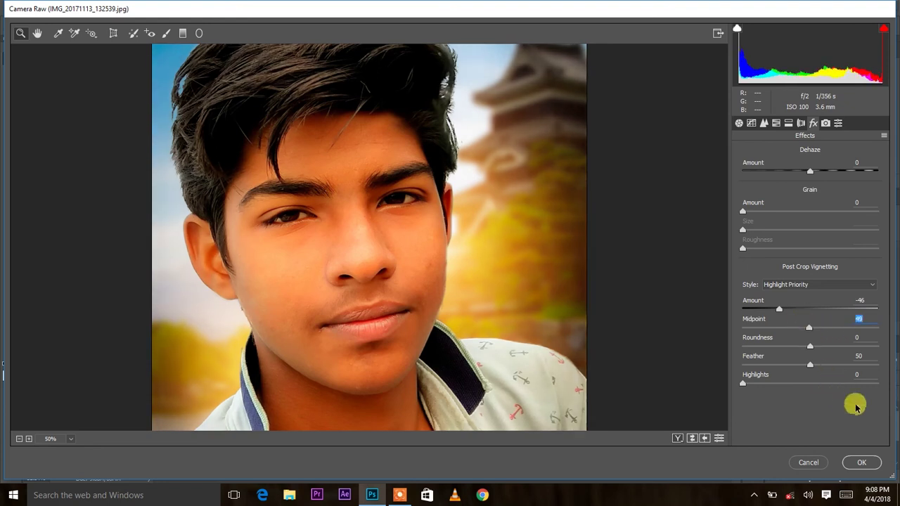
{"action": "left_click_drag", "start_coordinate": [746, 386], "coordinate": [786, 388]}
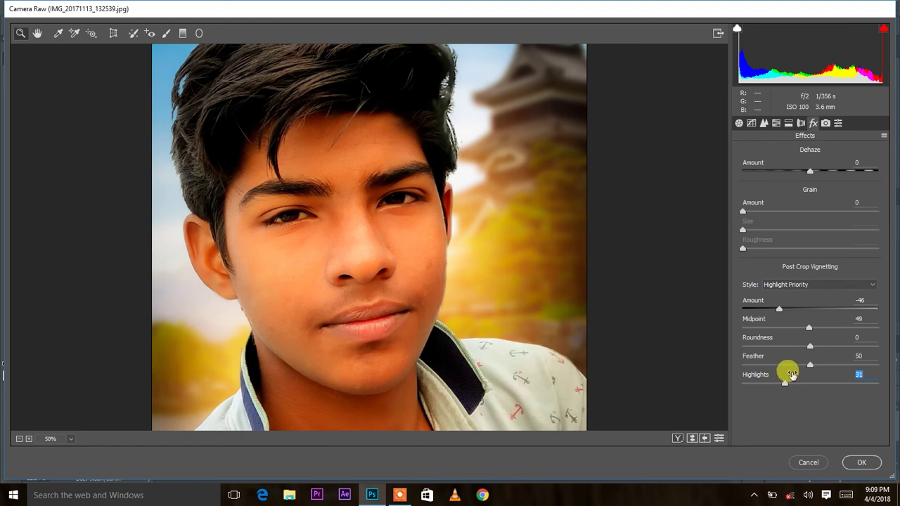
{"action": "left_click", "coordinate": [739, 124]}
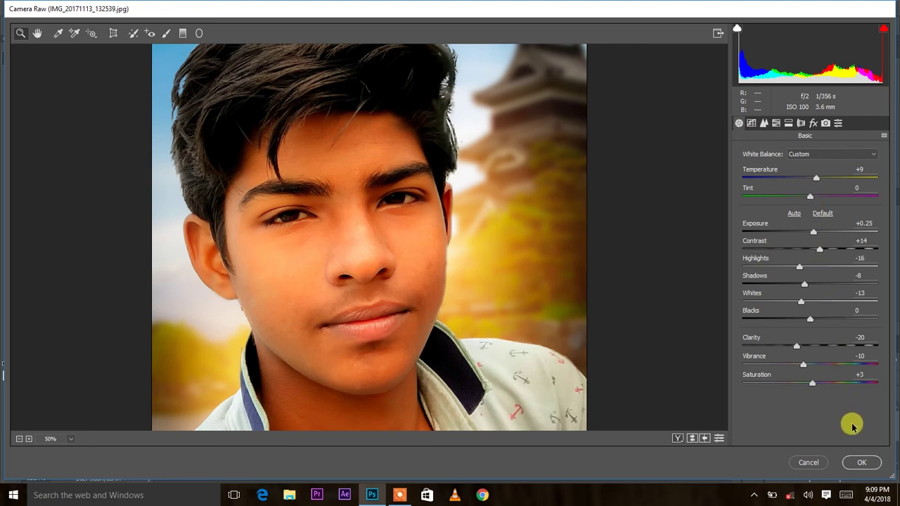
{"action": "left_click", "coordinate": [859, 463]}
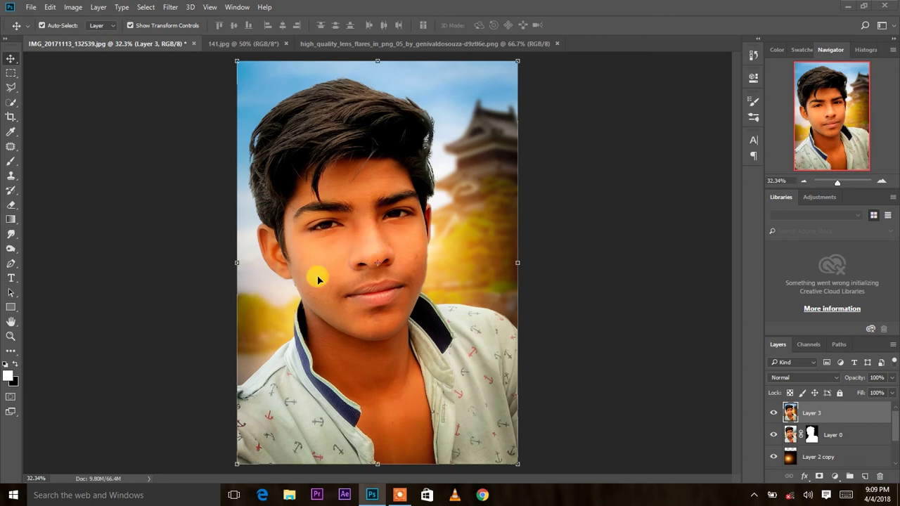
Add a Levels adjustment layer with input levels 2, 1.00 and 232
{"action": "left_click", "coordinate": [833, 477]}
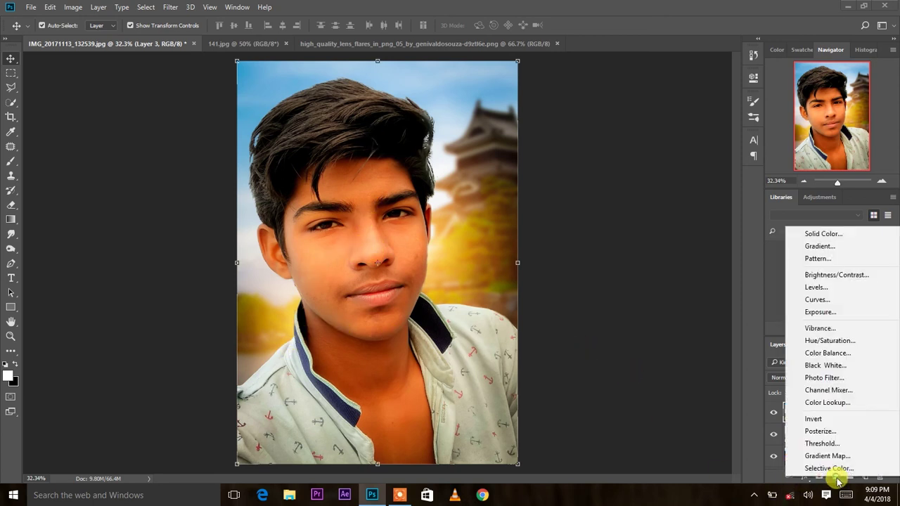
{"action": "left_click", "coordinate": [803, 290]}
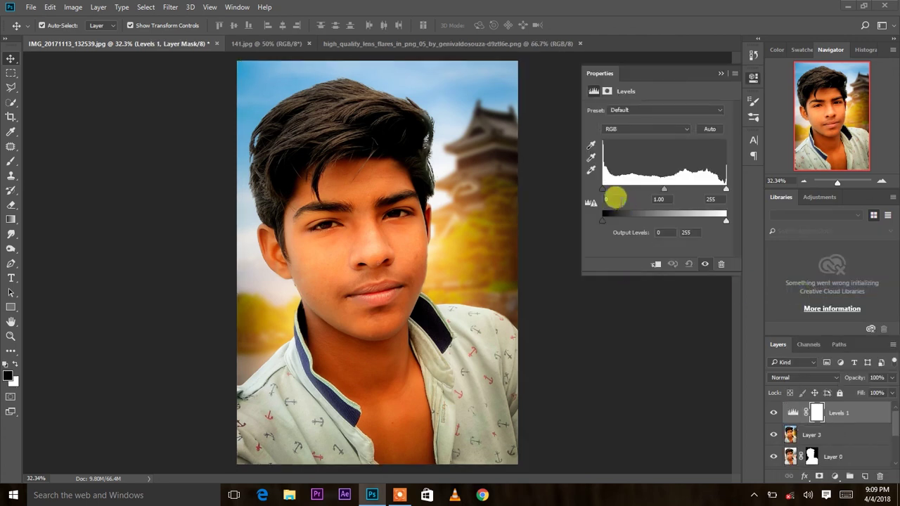
{"action": "left_click_drag", "start_coordinate": [616, 191], "coordinate": [604, 192]}
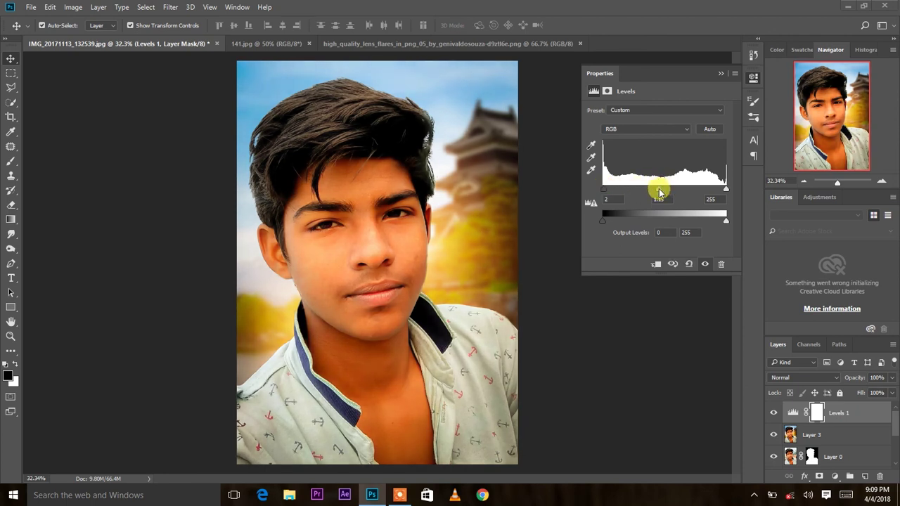
{"action": "left_click_drag", "start_coordinate": [726, 188], "coordinate": [713, 190]}
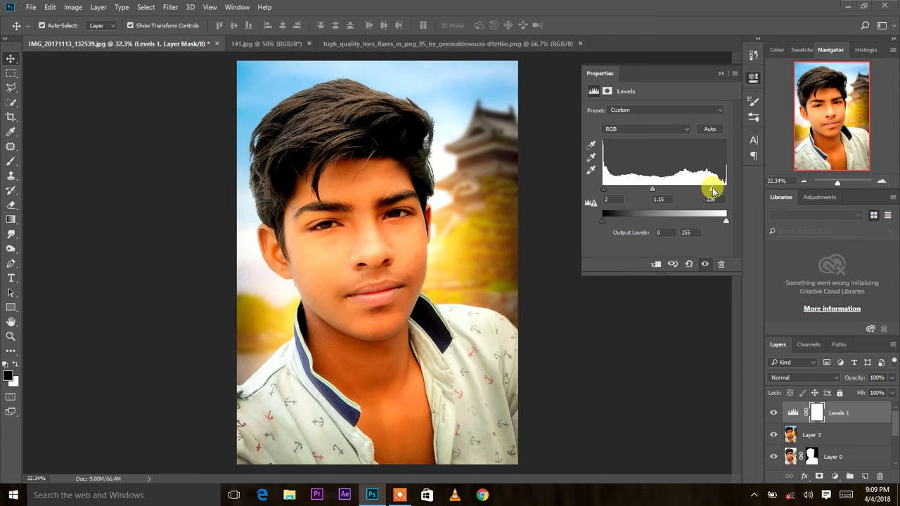
{"action": "left_click_drag", "start_coordinate": [658, 190], "coordinate": [660, 192]}
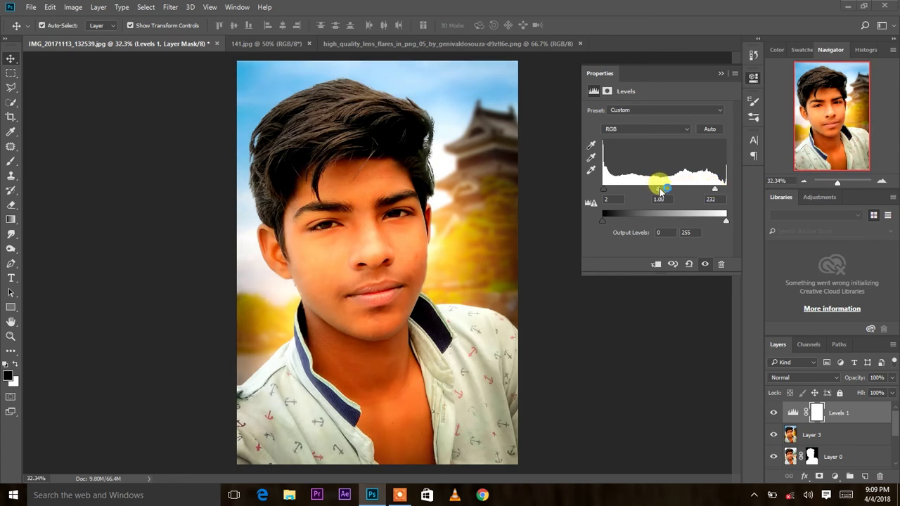
{"action": "left_click", "coordinate": [720, 76]}
{"action": "left_click", "coordinate": [841, 477]}
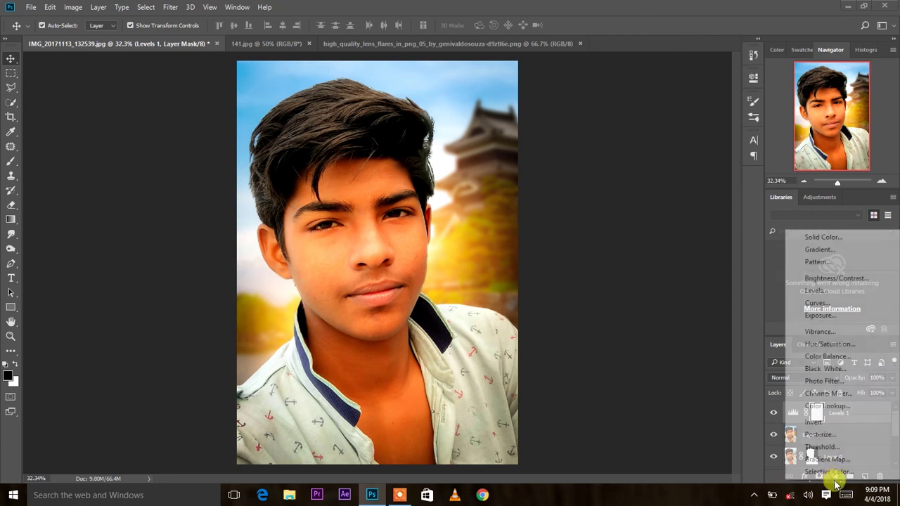
Add a Curves 1 adjustment layer with two points shaping a gentle S-curve
{"action": "left_click", "coordinate": [832, 303]}
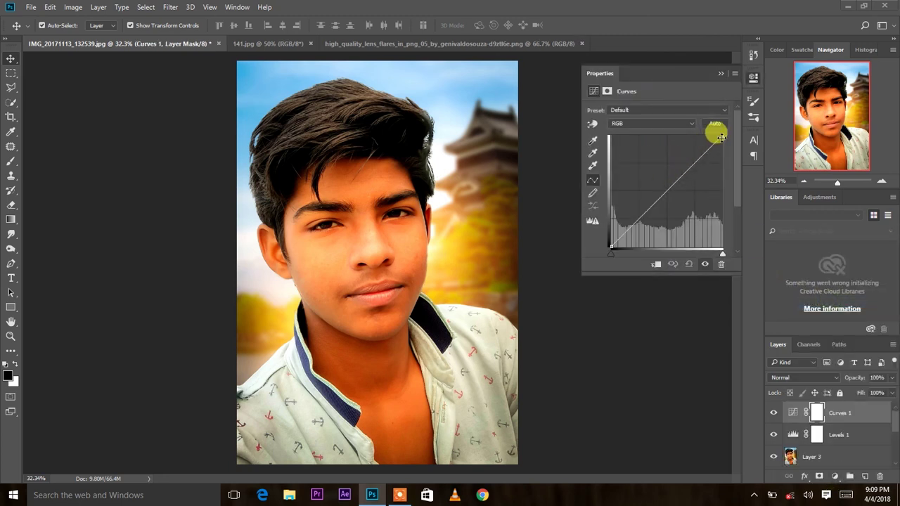
{"action": "left_click_drag", "start_coordinate": [722, 134], "coordinate": [718, 149]}
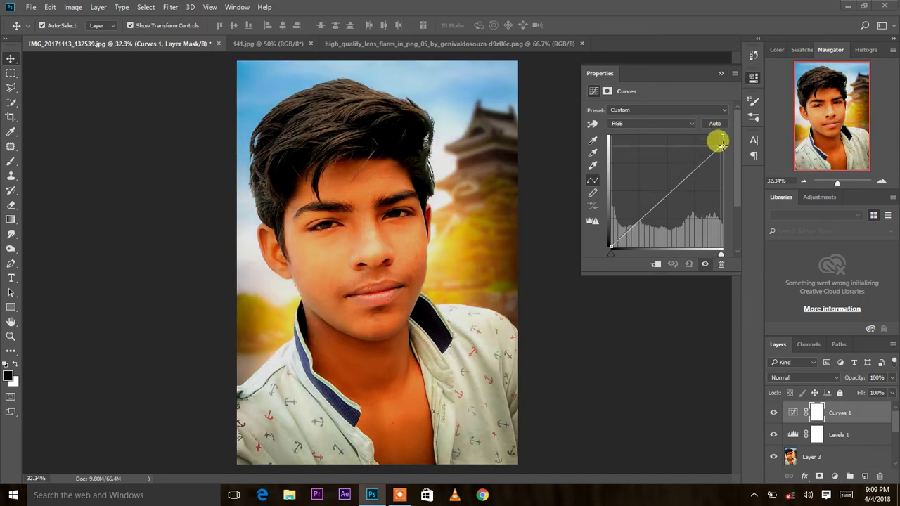
{"action": "mouse_move", "coordinate": [719, 149]}
{"action": "left_mouse_down"}
{"action": "mouse_move", "coordinate": [686, 170]}
{"action": "mouse_move", "coordinate": [694, 166]}
{"action": "left_mouse_up"}
{"action": "left_click", "coordinate": [692, 168]}
{"action": "left_click", "coordinate": [664, 190]}
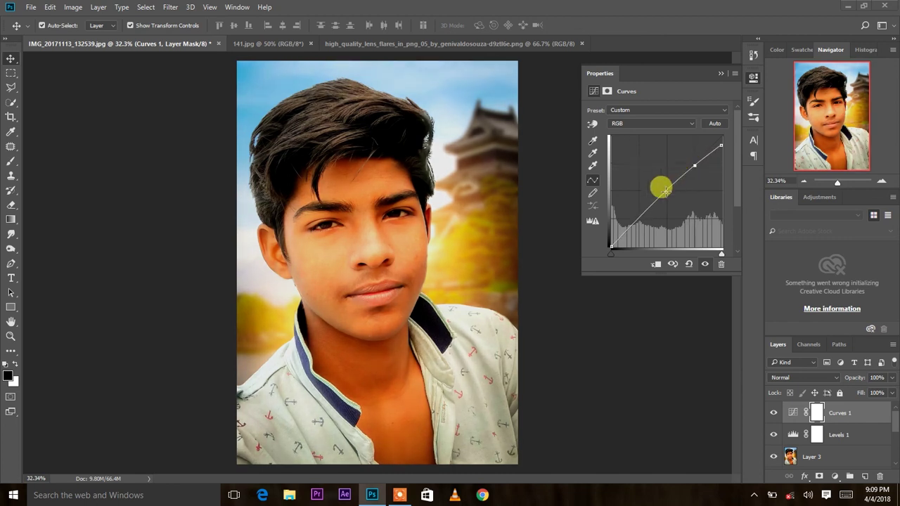
{"action": "left_click_drag", "start_coordinate": [663, 194], "coordinate": [657, 199]}
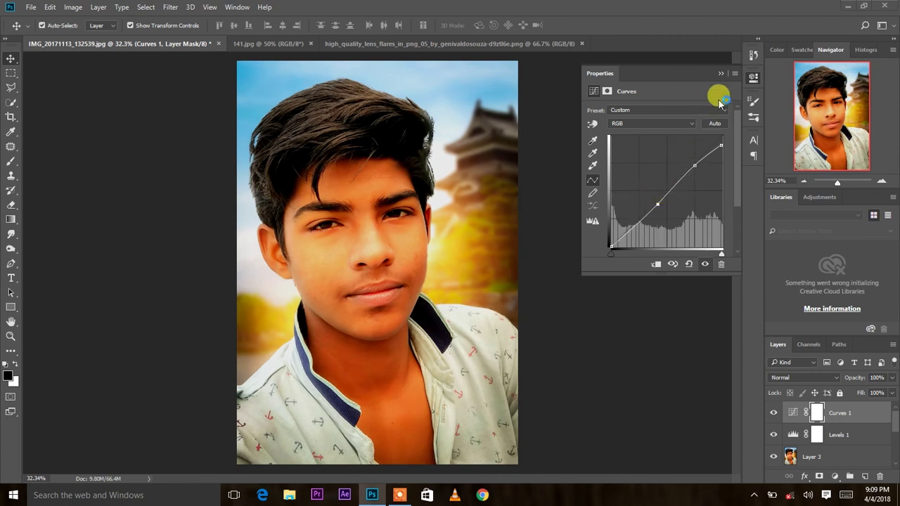
{"action": "left_click", "coordinate": [721, 73]}
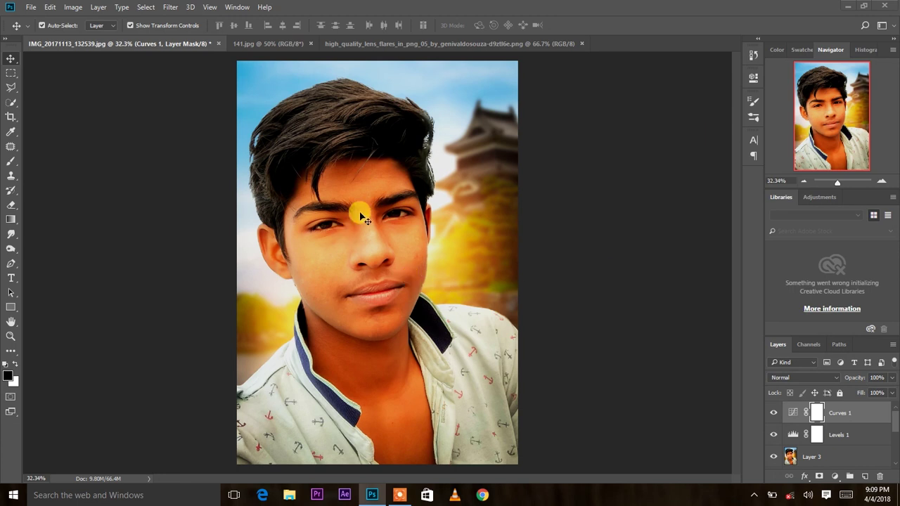
Prepare the Dodge Tool with a 430 px brush on Layer 3
{"action": "left_click", "coordinate": [11, 249]}
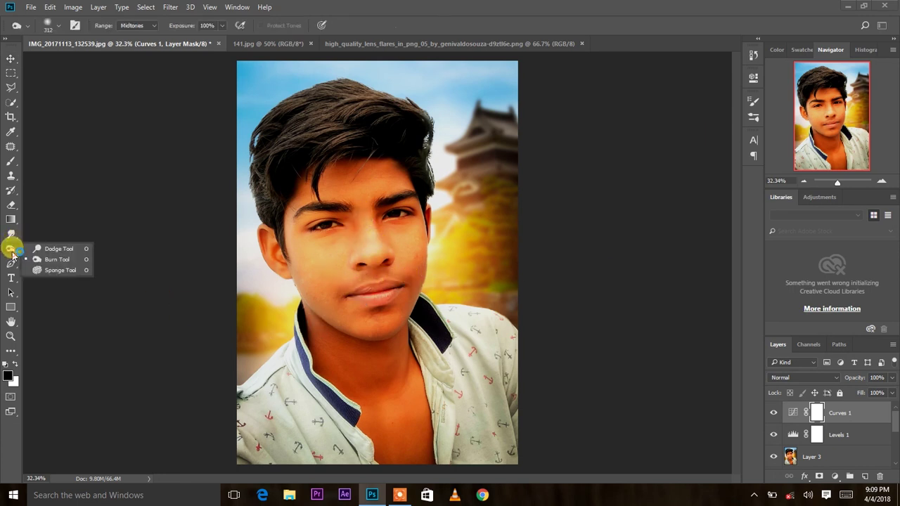
{"action": "left_click", "coordinate": [64, 250]}
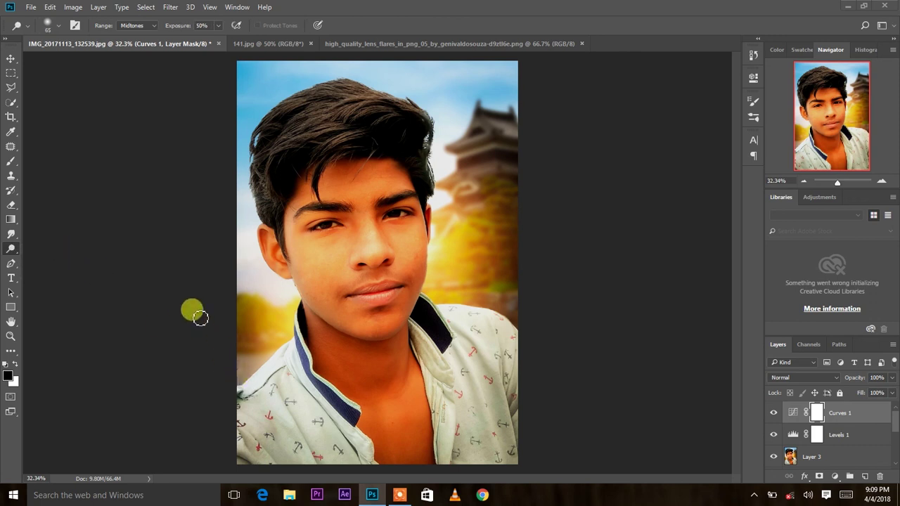
{"action": "right_click", "coordinate": [275, 294]}
{"action": "left_click_drag", "start_coordinate": [358, 317], "coordinate": [398, 320]}
{"action": "left_click", "coordinate": [218, 311]}
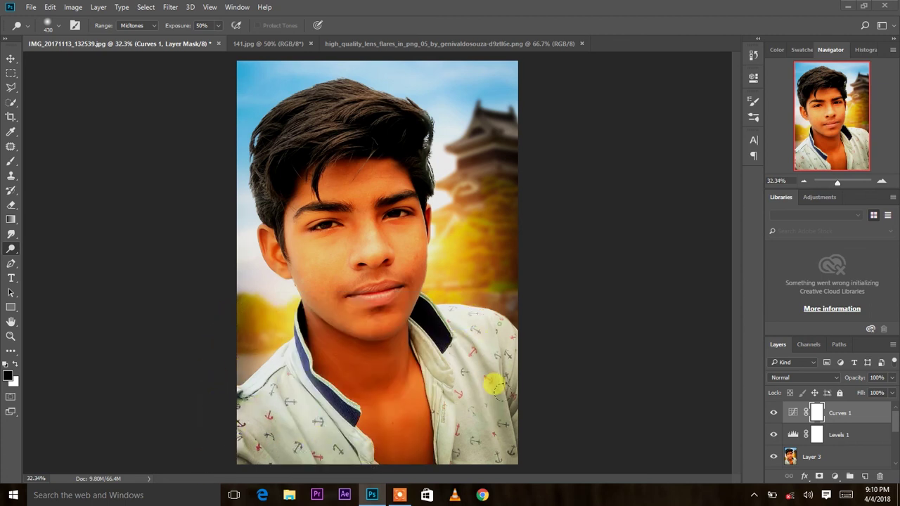
{"action": "left_click", "coordinate": [812, 456]}
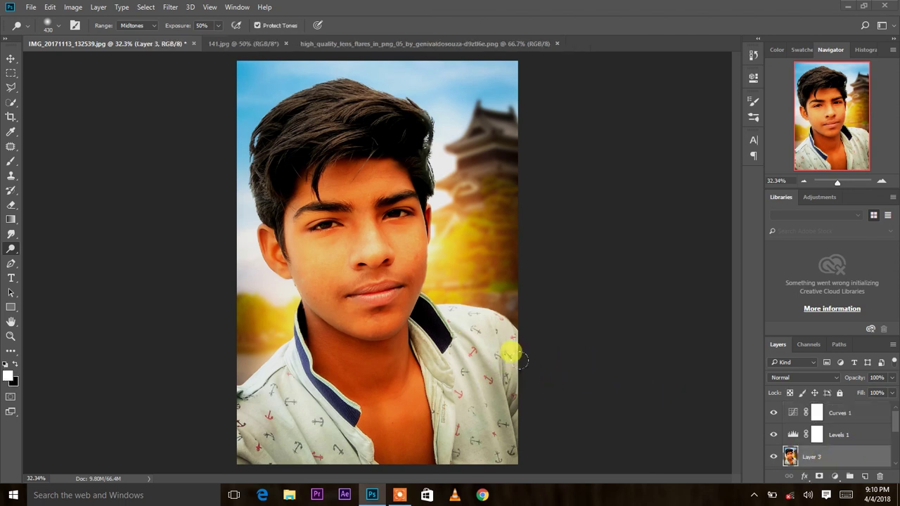
Dodge the lower shirt, right side, neck area, collar and chest to brighten them
{"action": "left_click_drag", "start_coordinate": [467, 345], "coordinate": [328, 436]}
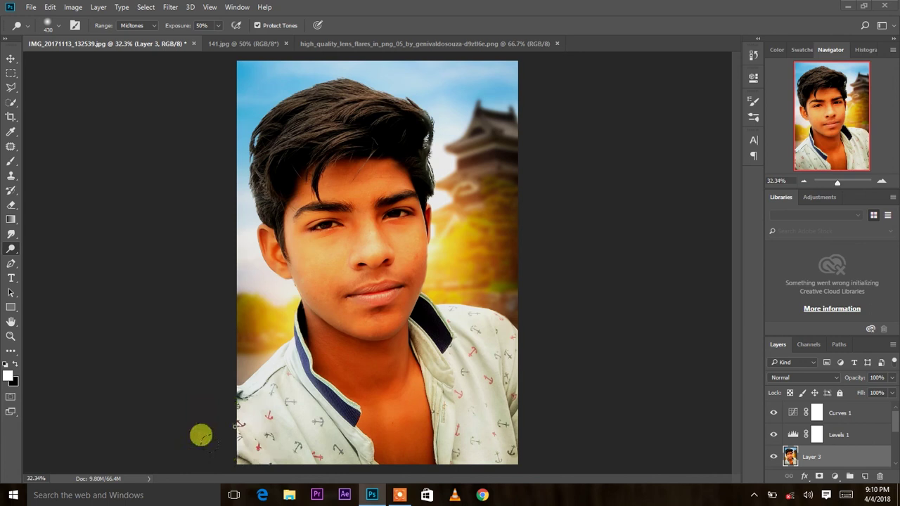
{"action": "left_click_drag", "start_coordinate": [314, 449], "coordinate": [290, 440]}
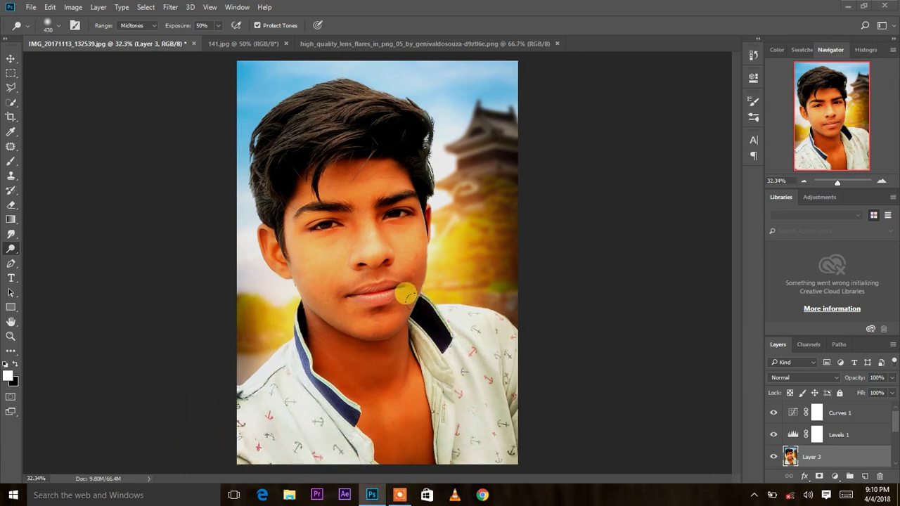
{"action": "left_click_drag", "start_coordinate": [440, 391], "coordinate": [513, 402]}
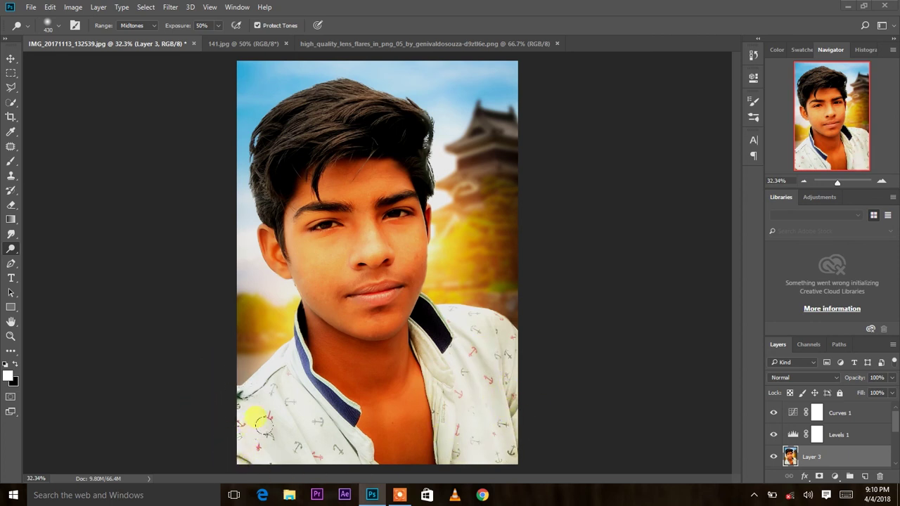
{"action": "mouse_move", "coordinate": [301, 375]}
{"action": "left_mouse_down"}
{"action": "mouse_move", "coordinate": [318, 348]}
{"action": "mouse_move", "coordinate": [398, 441]}
{"action": "left_mouse_up"}
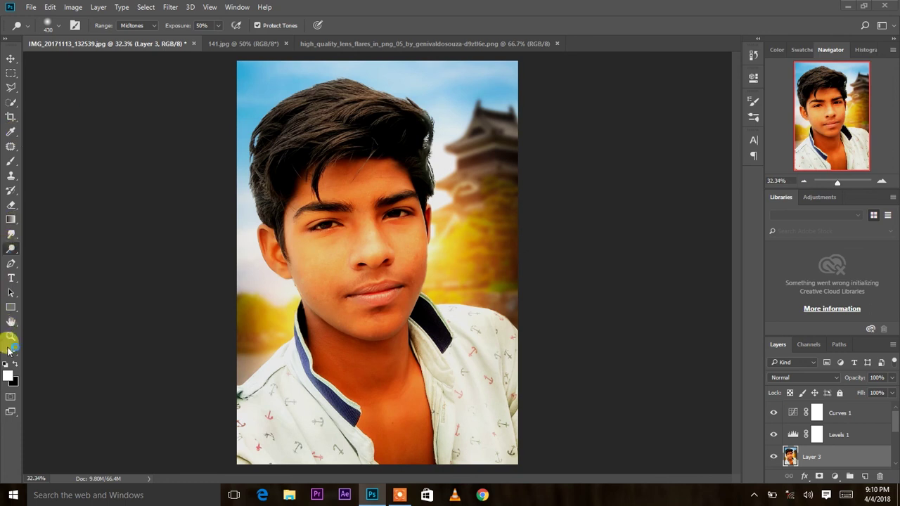
Darken the hair with the Burn Tool
{"action": "right_click", "coordinate": [10, 250]}
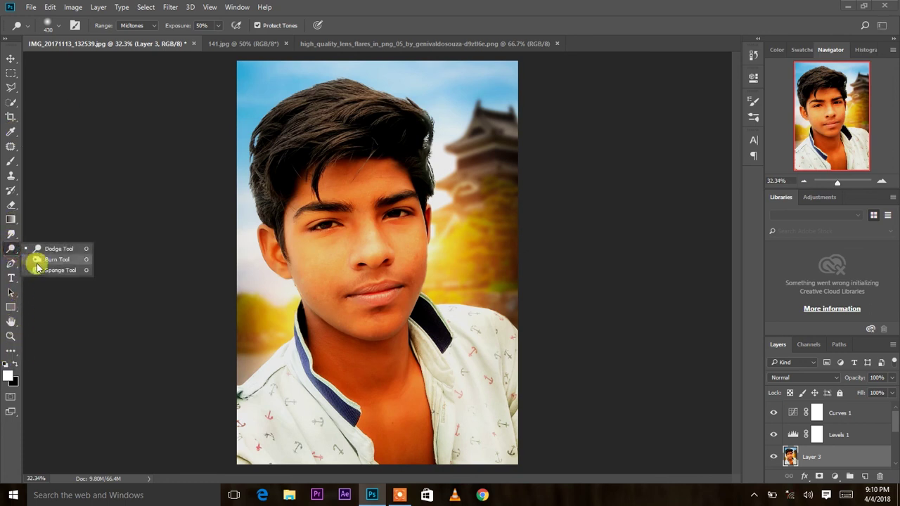
{"action": "left_click", "coordinate": [37, 263]}
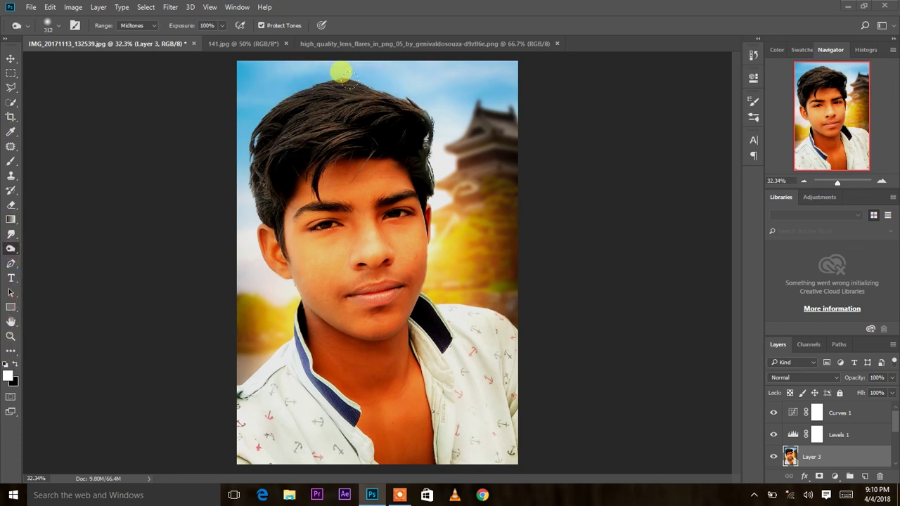
{"action": "mouse_move", "coordinate": [350, 101]}
{"action": "left_mouse_down"}
{"action": "mouse_move", "coordinate": [420, 123]}
{"action": "mouse_move", "coordinate": [415, 153]}
{"action": "mouse_move", "coordinate": [272, 131]}
{"action": "mouse_move", "coordinate": [222, 183]}
{"action": "mouse_move", "coordinate": [352, 154]}
{"action": "mouse_move", "coordinate": [348, 206]}
{"action": "mouse_move", "coordinate": [368, 237]}
{"action": "mouse_move", "coordinate": [407, 249]}
{"action": "mouse_move", "coordinate": [357, 264]}
{"action": "left_mouse_up"}
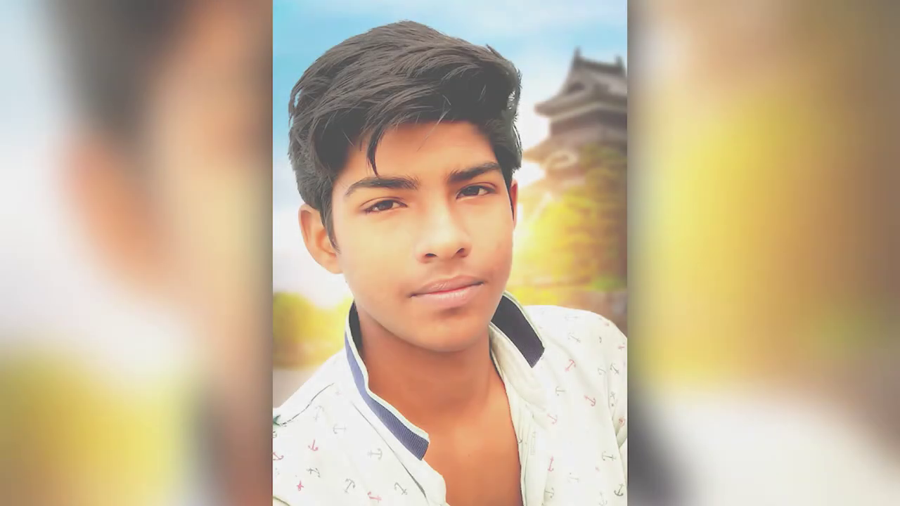